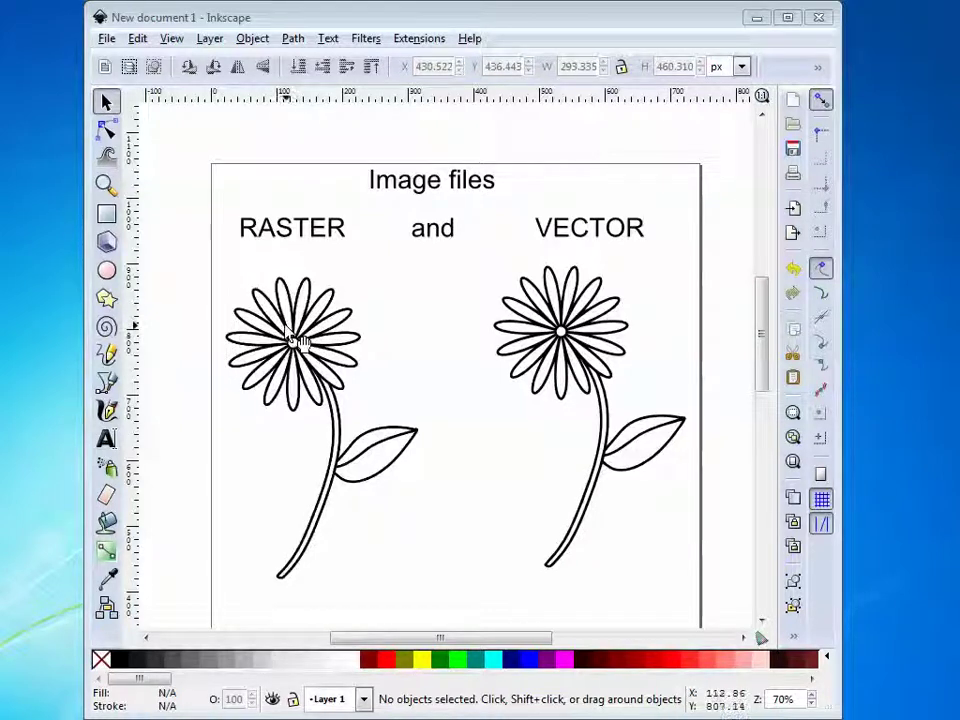
Step: Select the raster flower image and zoom in and out to inspect it
{"action": "left_click", "coordinate": [314, 338]}
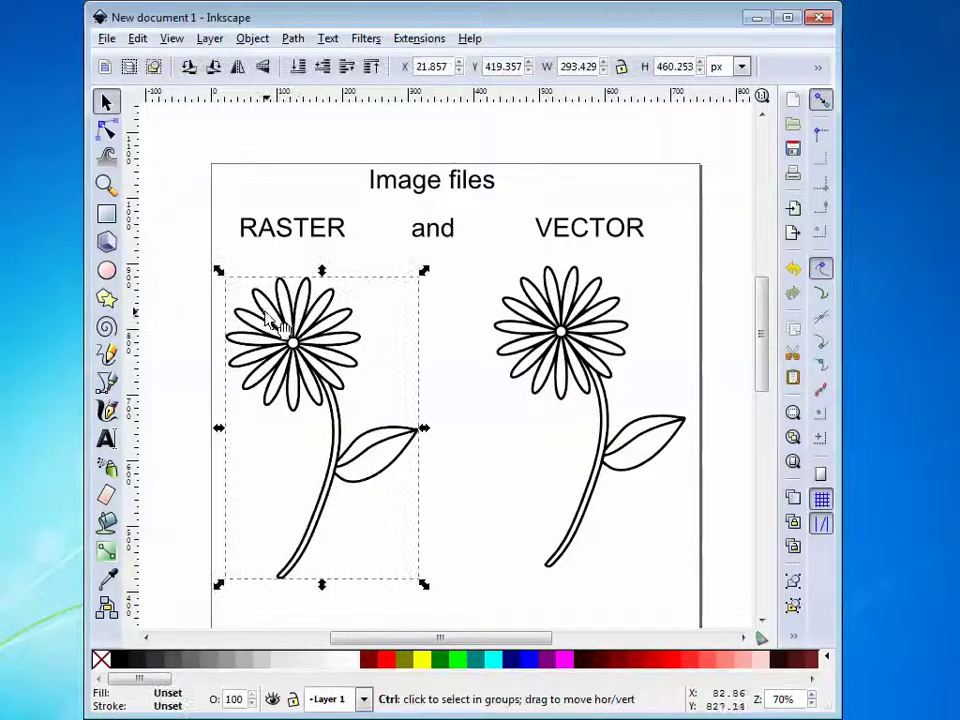
{"action": "scroll", "coordinate": [321, 375], "scroll_direction": "up", "scroll_amount": 2}
{"action": "scroll", "coordinate": [272, 348], "scroll_direction": "up", "scroll_amount": 10}
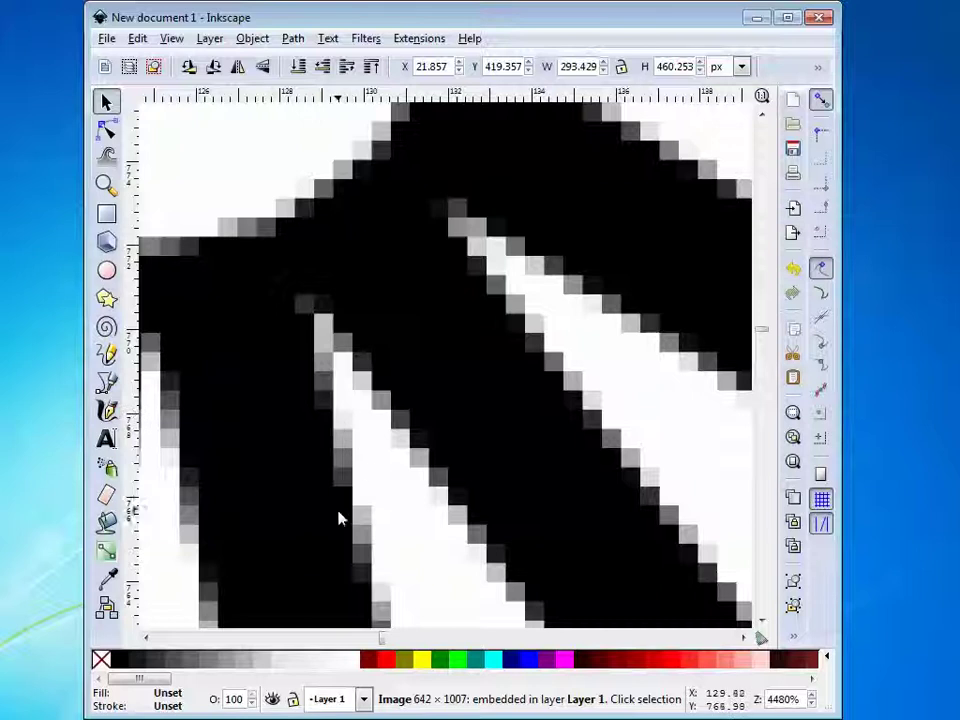
{"action": "scroll", "coordinate": [392, 437], "scroll_direction": "down", "scroll_amount": 8, "text": "ctrl"}
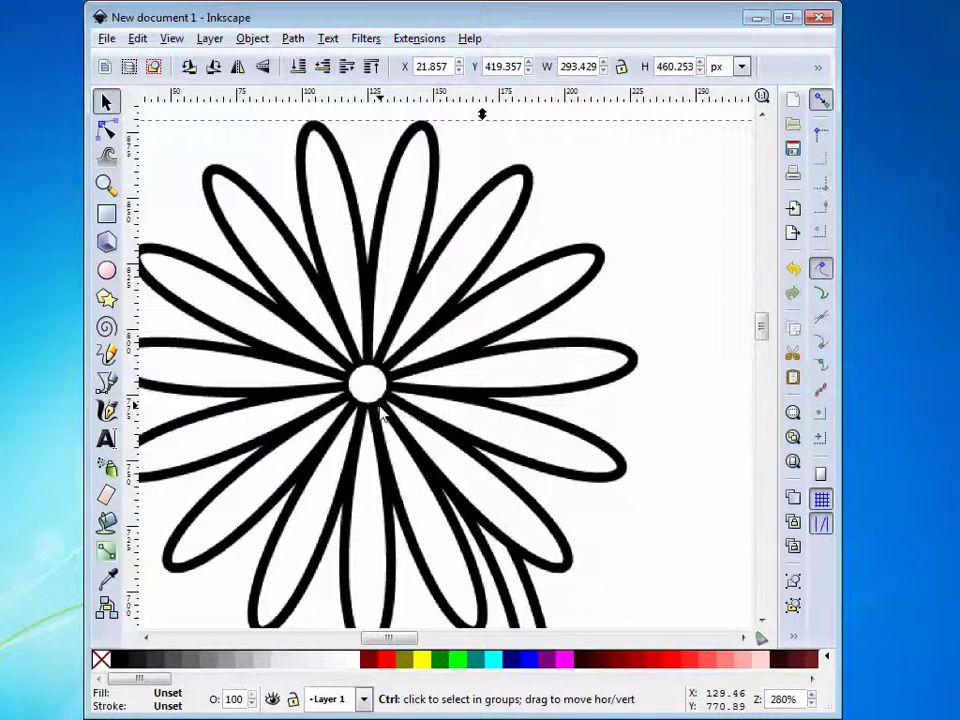
{"action": "scroll", "coordinate": [298, 322], "scroll_direction": "down", "scroll_amount": 4, "text": "ctrl"}
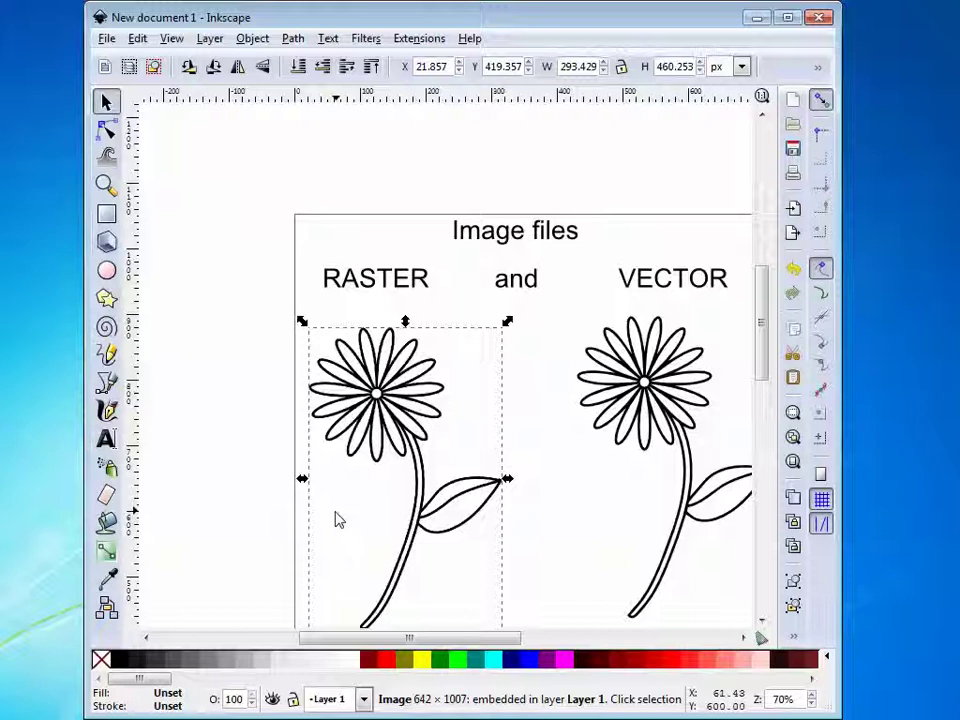
{"action": "scroll", "coordinate": [338, 525], "scroll_direction": "up", "scroll_amount": 6, "text": "ctrl"}
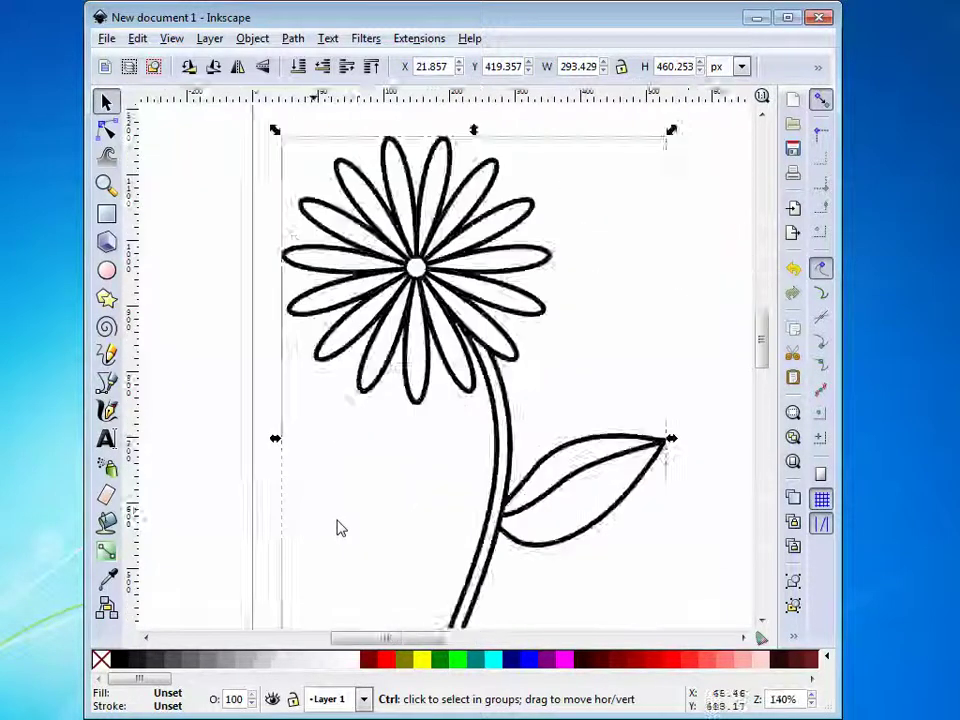
{"action": "scroll", "coordinate": [355, 423], "scroll_direction": "down", "scroll_amount": 4, "text": "ctrl"}
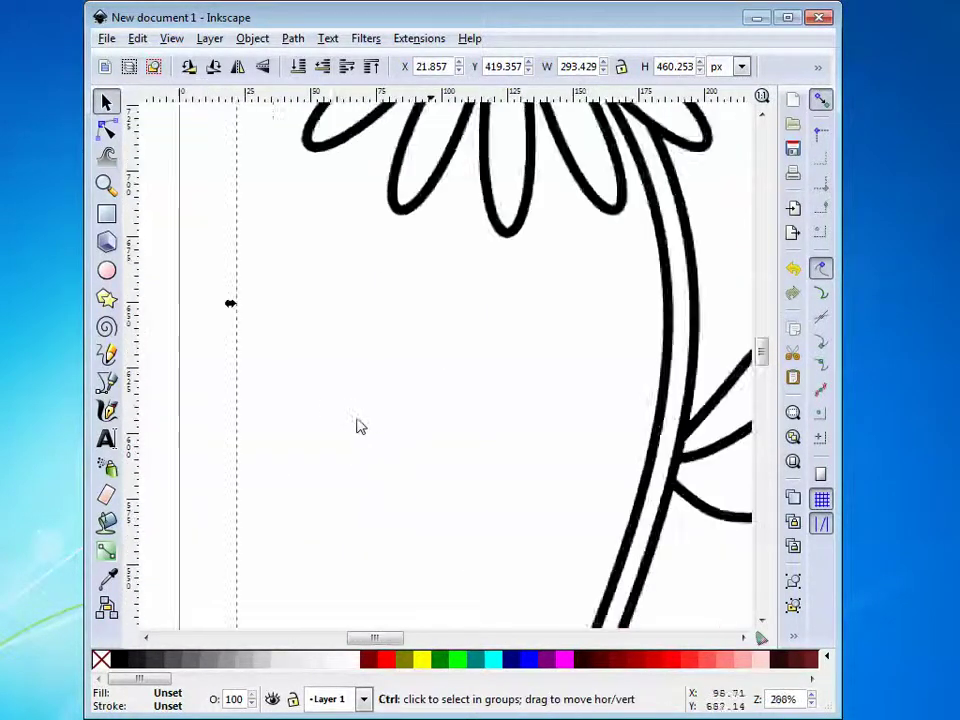
{"action": "scroll", "coordinate": [396, 320], "scroll_direction": "up", "scroll_amount": 6, "text": "ctrl"}
{"action": "scroll", "coordinate": [397, 310], "scroll_direction": "up", "scroll_amount": 2, "text": "ctrl"}
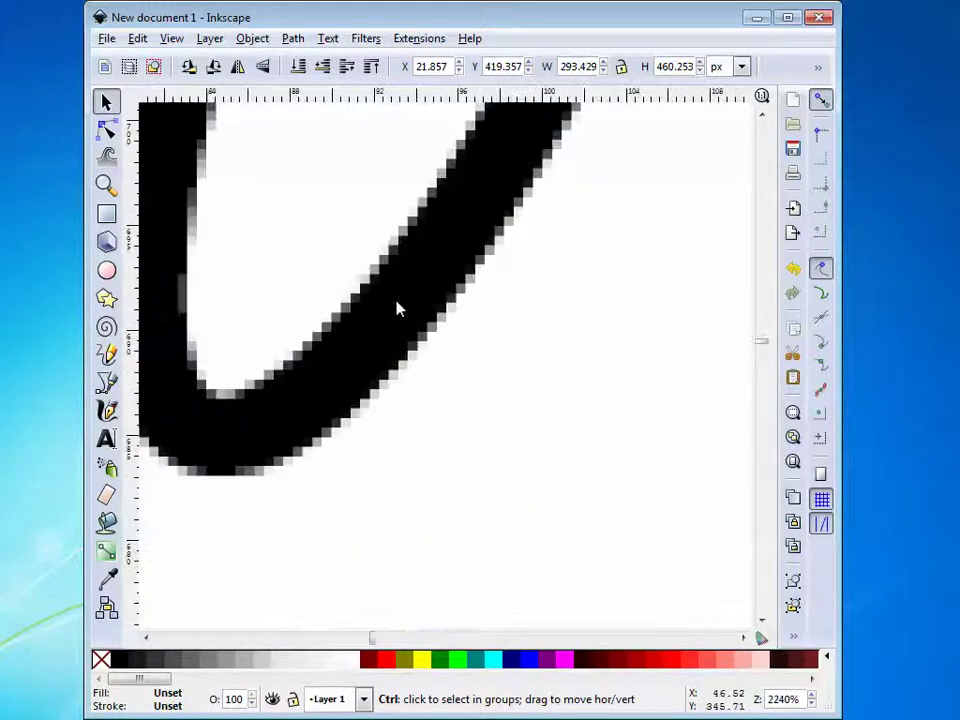
{"action": "scroll", "coordinate": [397, 352], "scroll_direction": "down", "scroll_amount": 8, "text": "ctrl"}
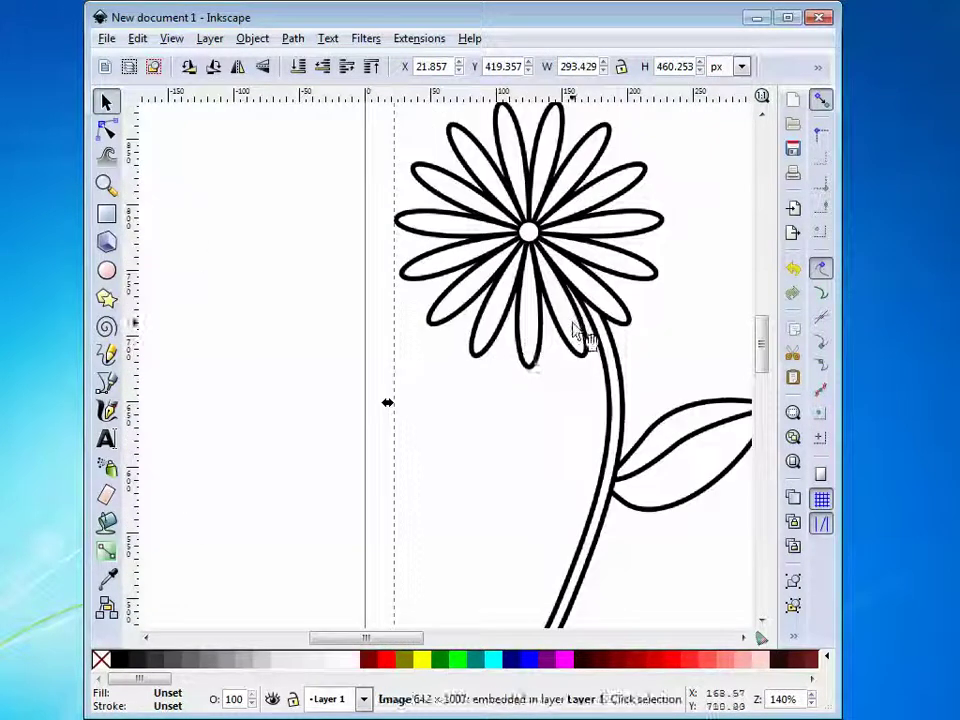
{"action": "scroll", "coordinate": [600, 330], "scroll_direction": "down", "scroll_amount": 4, "text": "ctrl"}
Step: Compare the raster flower with the vector flower up close
{"action": "left_click_drag", "start_coordinate": [645, 320], "coordinate": [519, 330]}
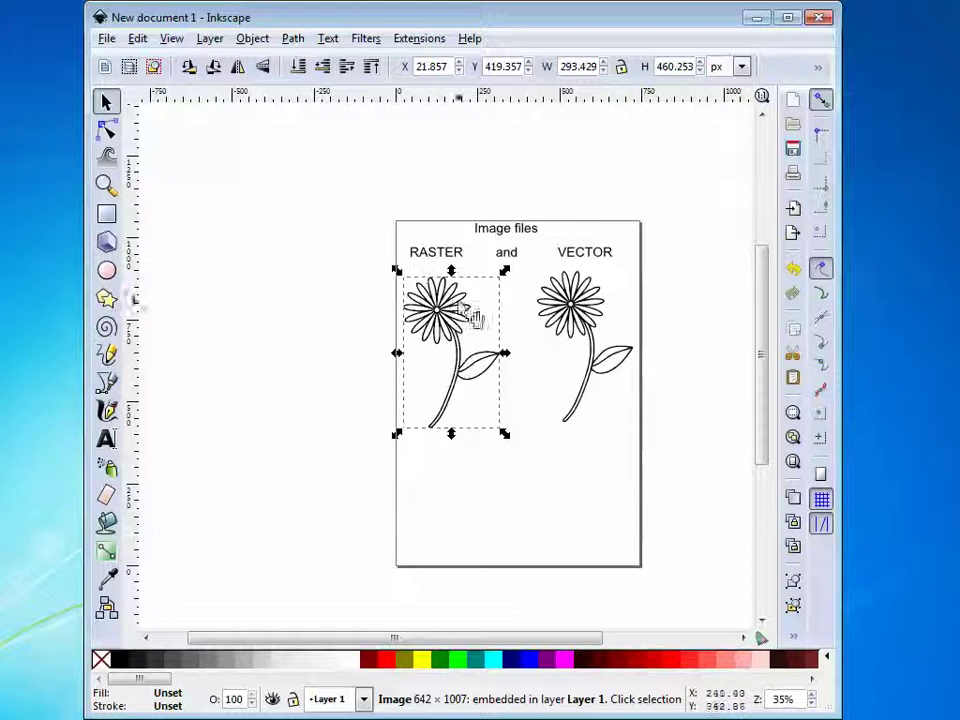
{"action": "scroll", "coordinate": [462, 320], "scroll_direction": "up", "scroll_amount": 4}
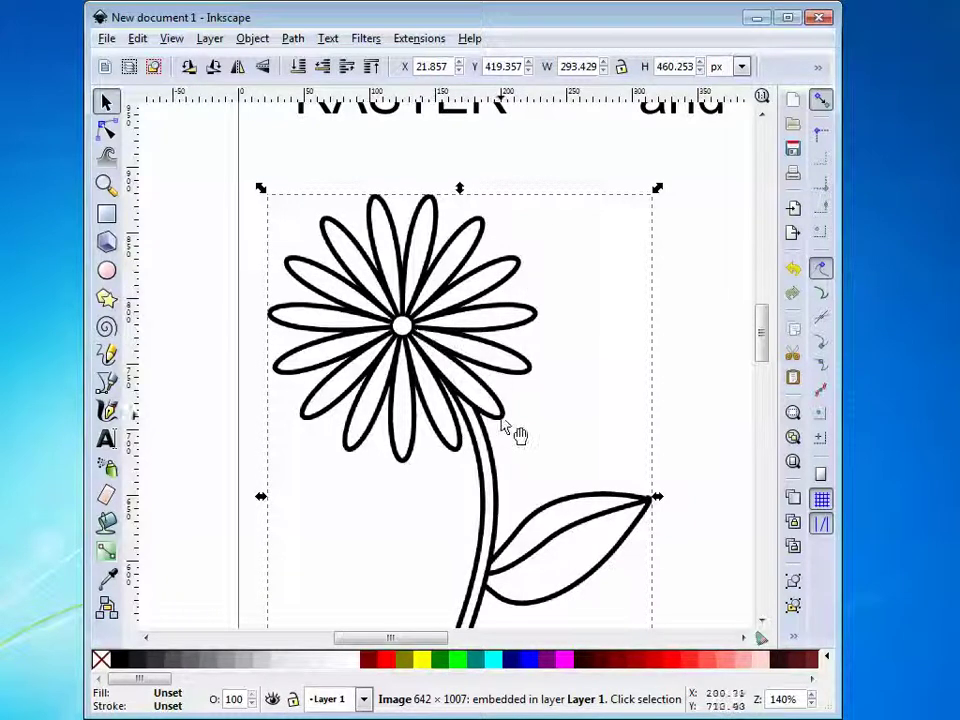
{"action": "left_click_drag", "start_coordinate": [679, 375], "coordinate": [200, 385]}
{"action": "scroll", "coordinate": [277, 372], "scroll_direction": "down", "scroll_amount": 2}
{"action": "left_click_drag", "start_coordinate": [272, 370], "coordinate": [388, 362]}
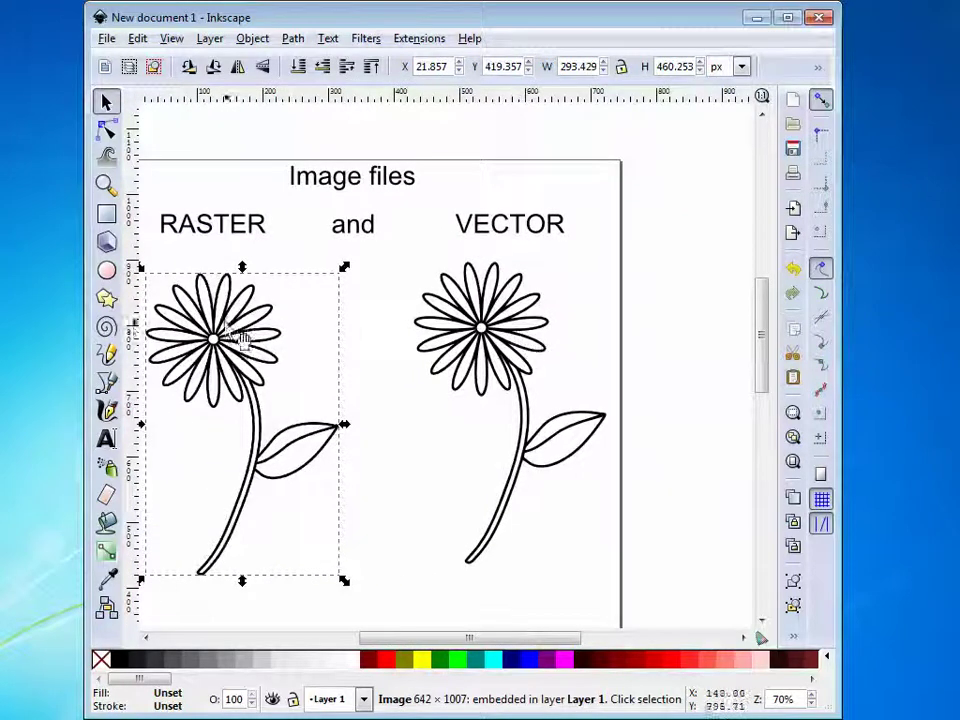
{"action": "left_click", "coordinate": [400, 385]}
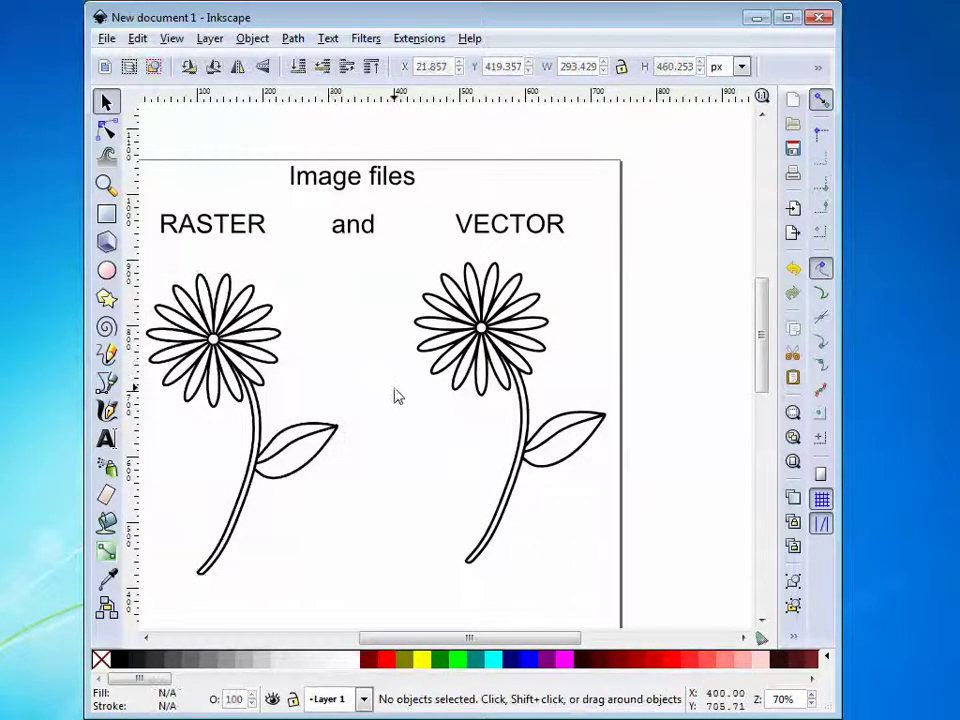
{"action": "left_click_drag", "start_coordinate": [446, 403], "coordinate": [388, 409]}
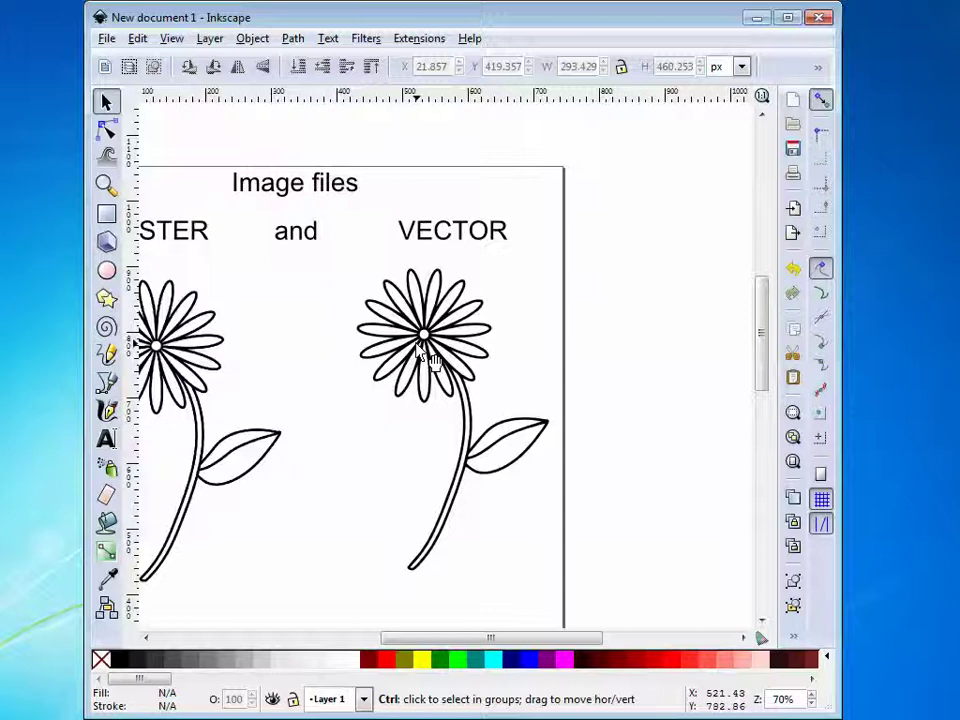
{"action": "scroll", "coordinate": [422, 343], "scroll_direction": "up", "scroll_amount": 6}
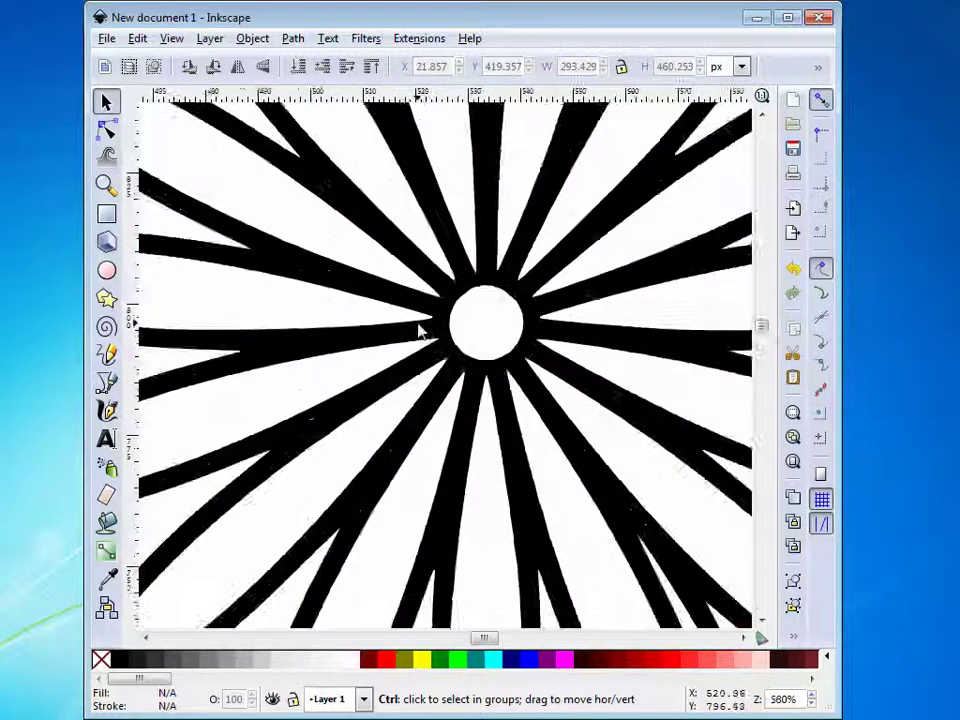
{"action": "scroll", "coordinate": [414, 333], "scroll_direction": "up", "scroll_amount": 2}
{"action": "scroll", "coordinate": [433, 337], "scroll_direction": "up", "scroll_amount": 5}
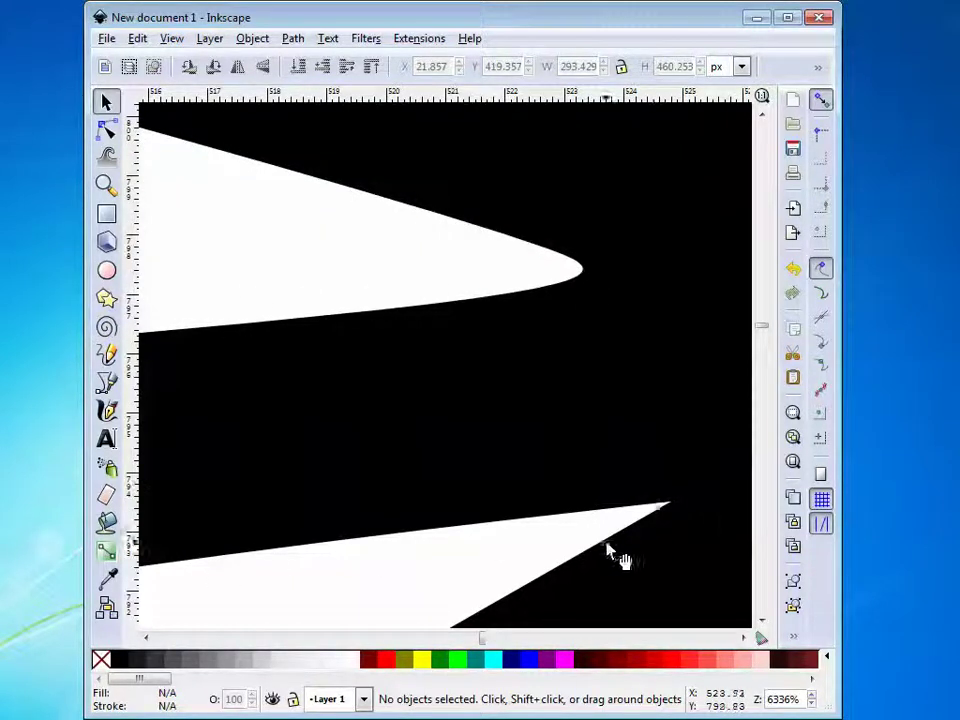
{"action": "scroll", "coordinate": [624, 490], "scroll_direction": "down", "scroll_amount": 1}
{"action": "scroll", "coordinate": [624, 490], "scroll_direction": "down", "scroll_amount": 5}
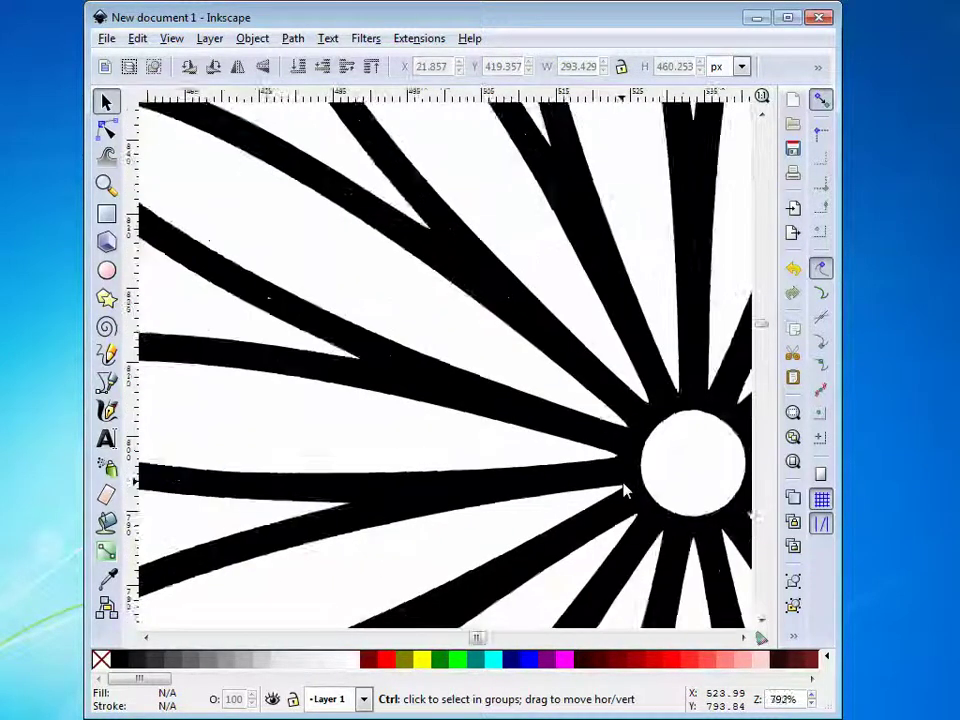
{"action": "scroll", "coordinate": [546, 392], "scroll_direction": "down", "scroll_amount": 3}
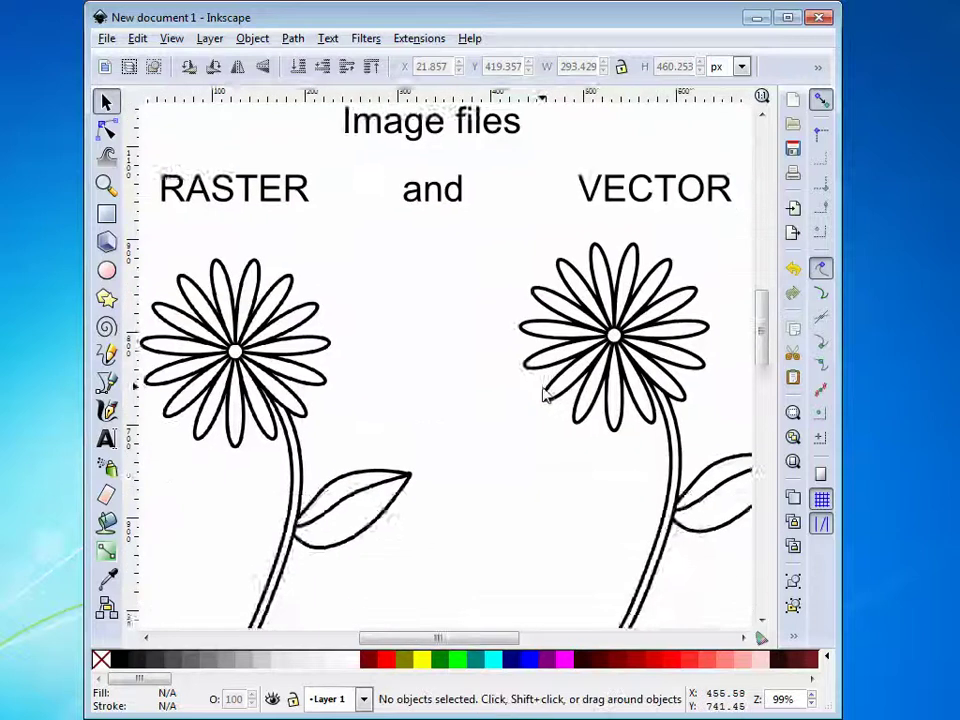
{"action": "scroll", "coordinate": [546, 390], "scroll_direction": "down", "scroll_amount": 2}
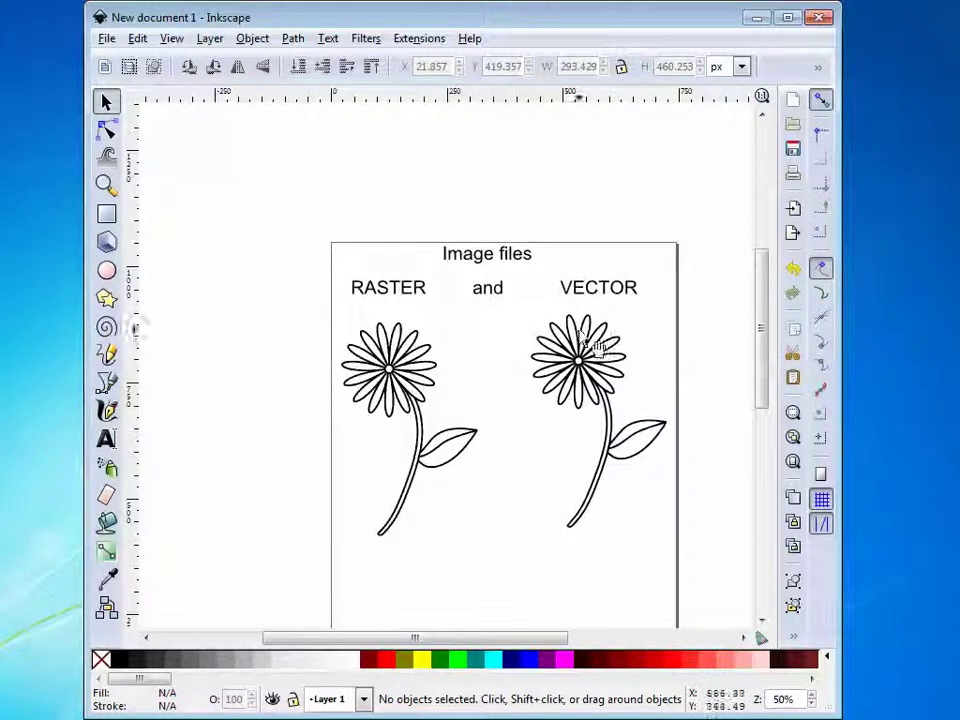
Step: Enlarge the raster flower image to about double its size
{"action": "left_click", "coordinate": [425, 372]}
{"action": "left_click_drag", "start_coordinate": [483, 317], "coordinate": [724, 101]}
{"action": "scroll", "coordinate": [589, 386], "scroll_direction": "down", "scroll_amount": 5}
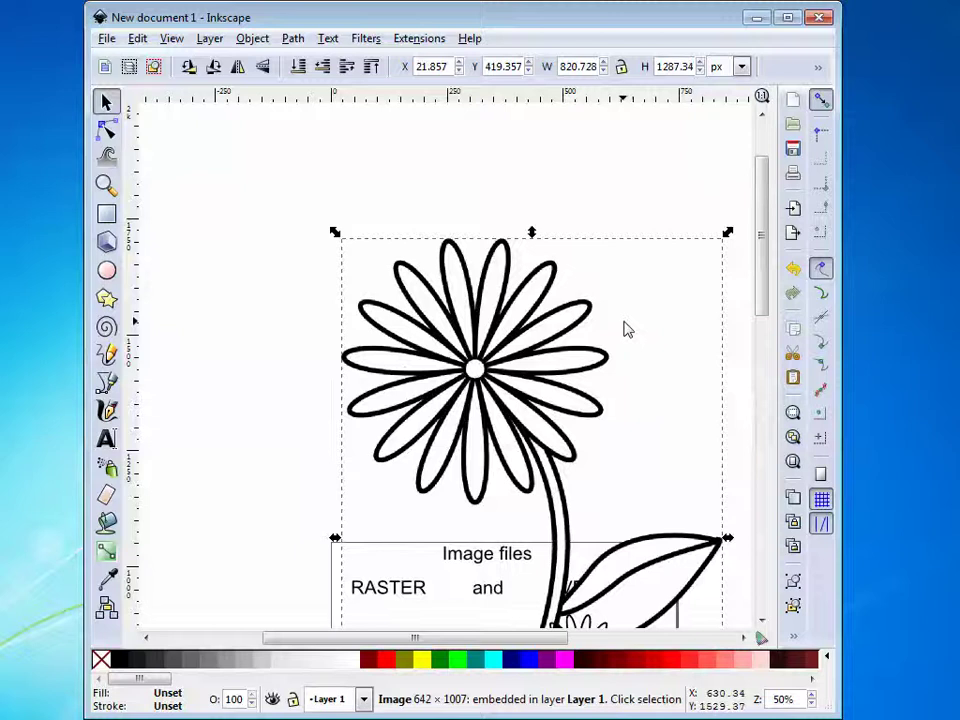
{"action": "scroll", "coordinate": [400, 570], "scroll_direction": "down", "scroll_amount": 1}
{"action": "mouse_move", "coordinate": [338, 580]}
{"action": "left_mouse_down"}
{"action": "mouse_move", "coordinate": [326, 598]}
{"action": "mouse_move", "coordinate": [167, 566]}
{"action": "left_mouse_up"}
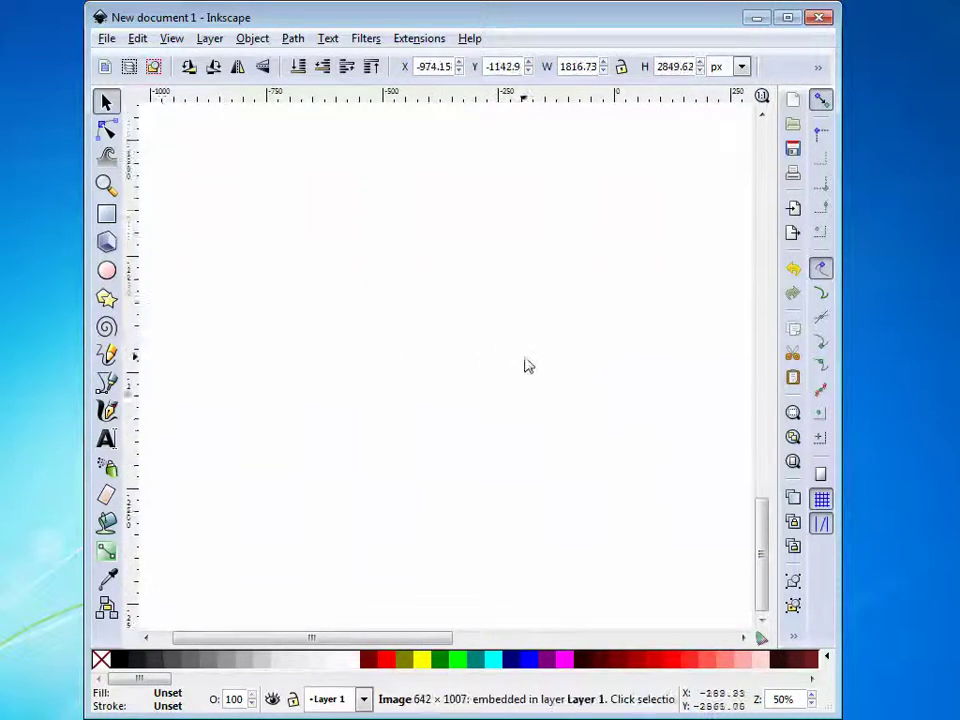
{"action": "scroll", "coordinate": [611, 381], "scroll_direction": "up", "scroll_amount": 15}
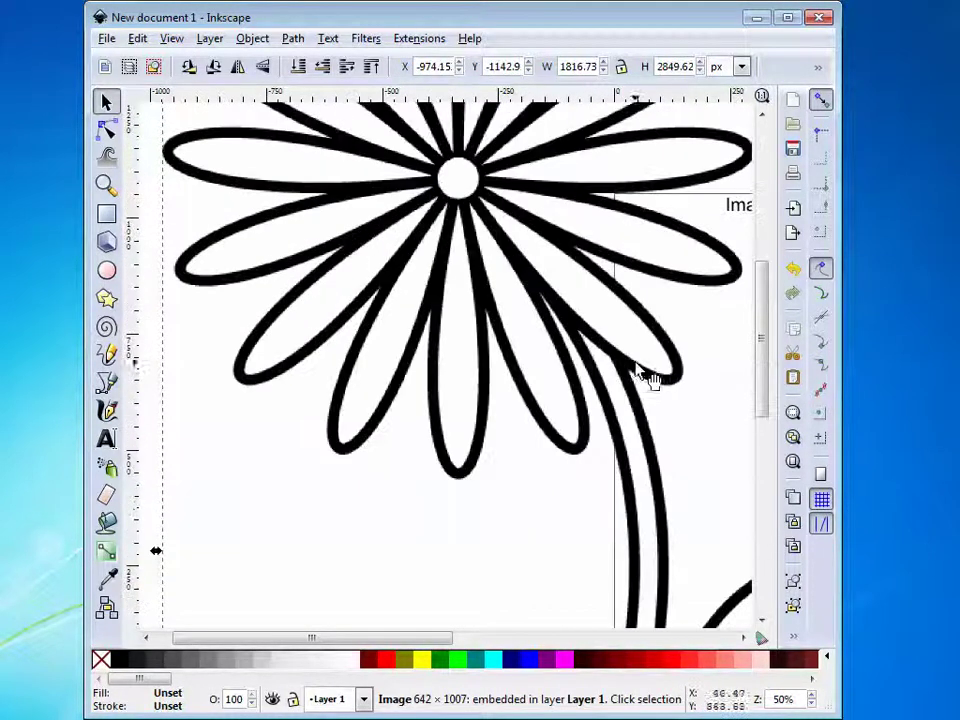
{"action": "left_click_drag", "start_coordinate": [647, 373], "coordinate": [336, 275]}
{"action": "scroll", "coordinate": [358, 340], "scroll_direction": "down", "scroll_amount": 1}
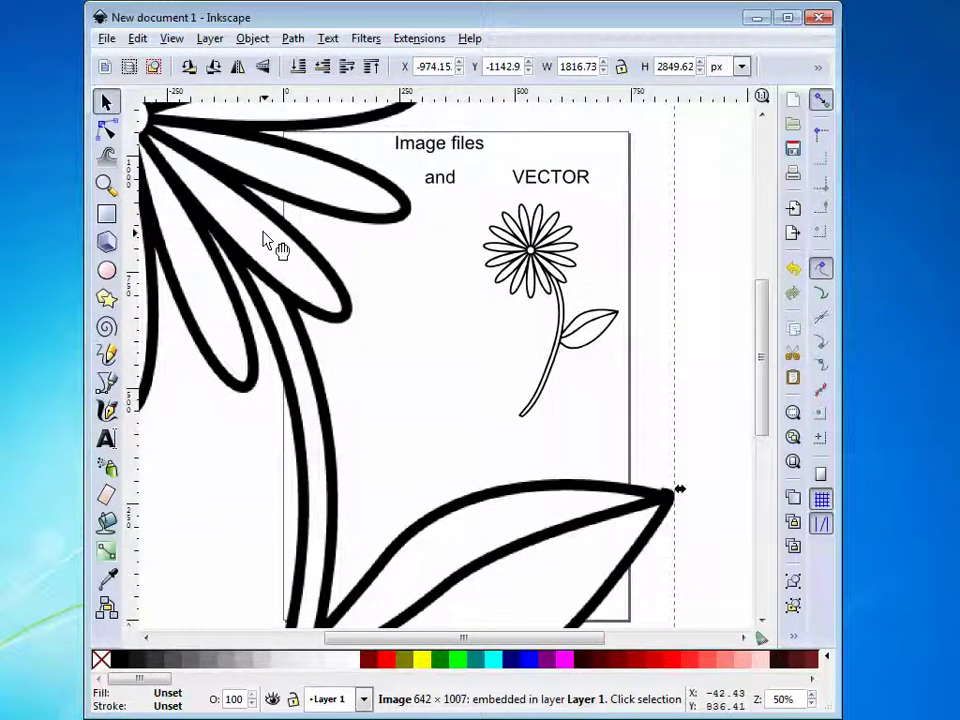
Step: Enlarge the vector flower to 851.513 × 1336.22 px, keeping its outlines smooth
{"action": "left_click", "coordinate": [522, 410]}
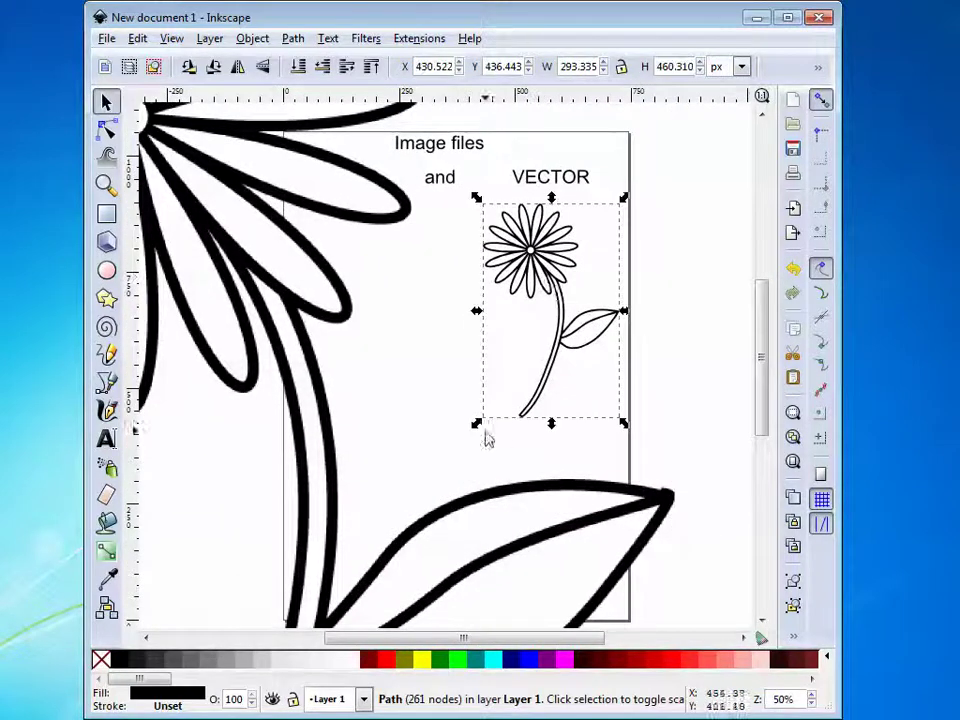
{"action": "left_click_drag", "start_coordinate": [478, 424], "coordinate": [285, 600]}
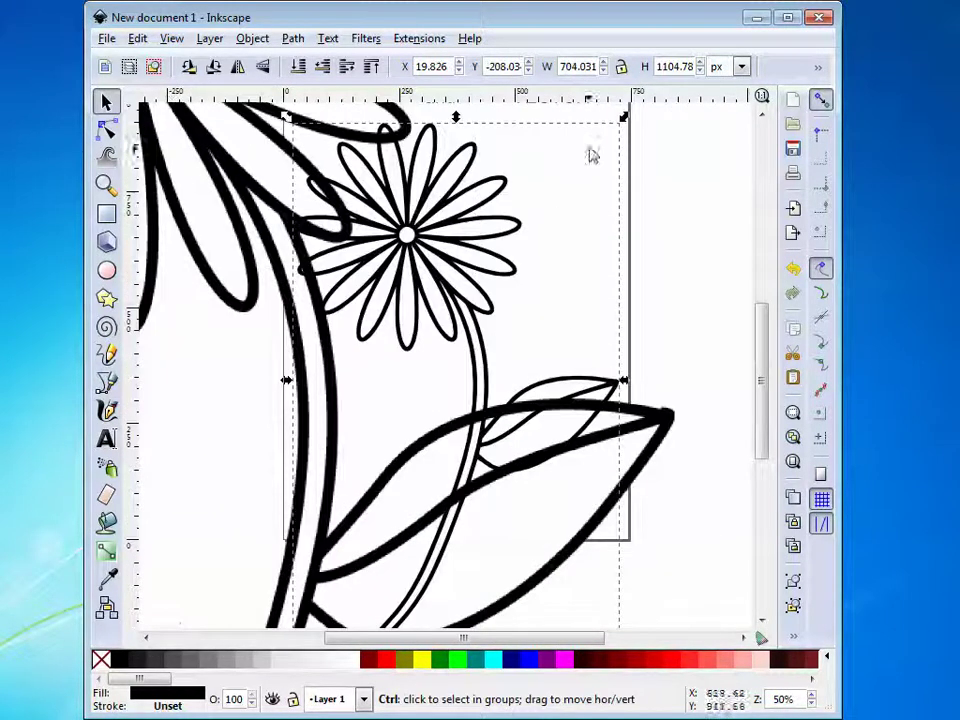
{"action": "left_click_drag", "start_coordinate": [632, 120], "coordinate": [596, 484]}
{"action": "scroll", "coordinate": [514, 456], "scroll_direction": "down", "scroll_amount": 8}
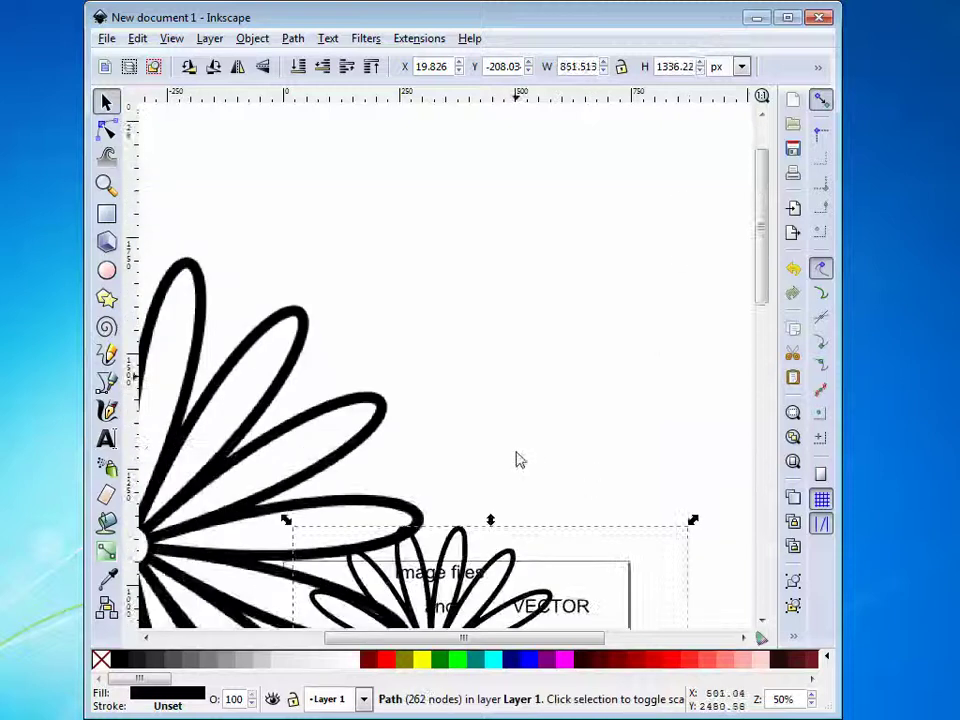
{"action": "scroll", "coordinate": [516, 456], "scroll_direction": "down", "scroll_amount": 5}
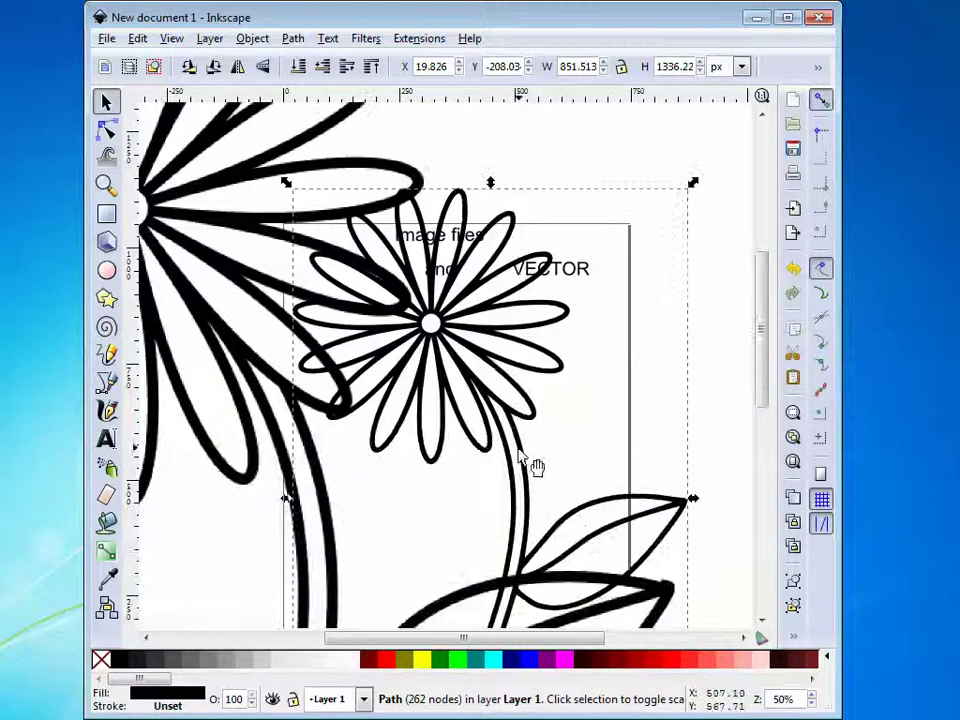
{"action": "left_click", "coordinate": [107, 40]}
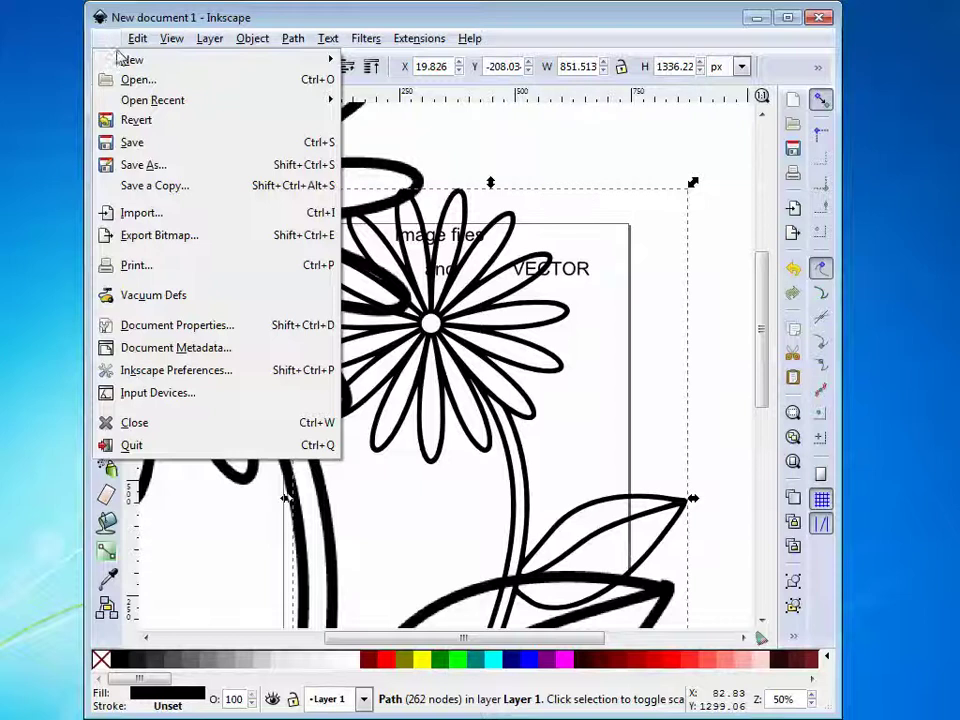
Step: Create a new blank document with Ctrl+N, maximize it, then bring the browser forward
{"action": "mouse_move", "coordinate": [119, 60]}
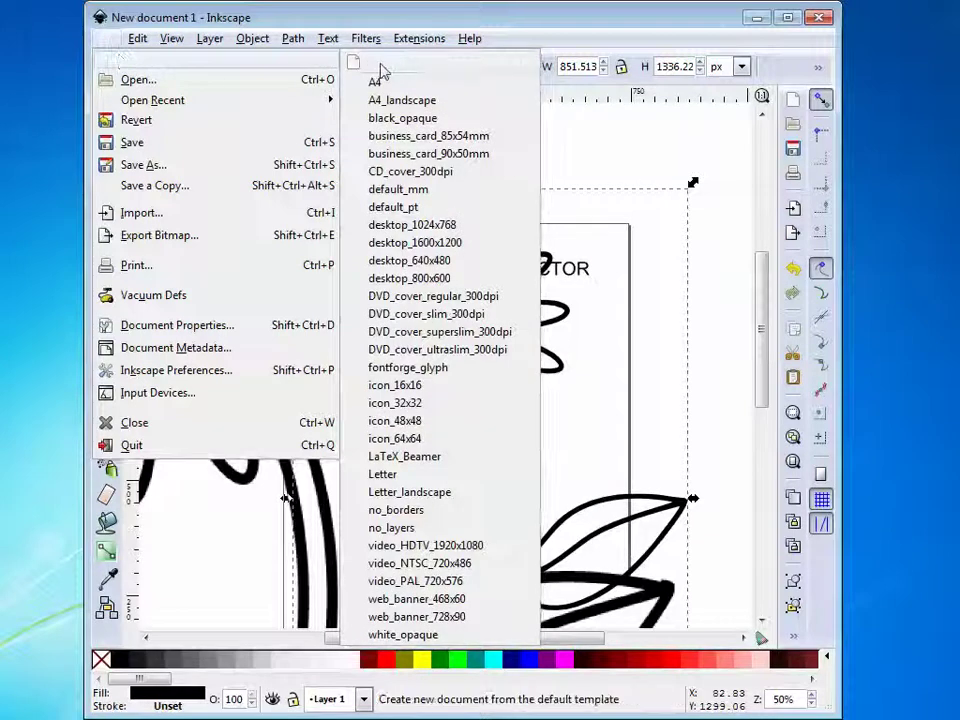
{"action": "key", "text": "Escape"}
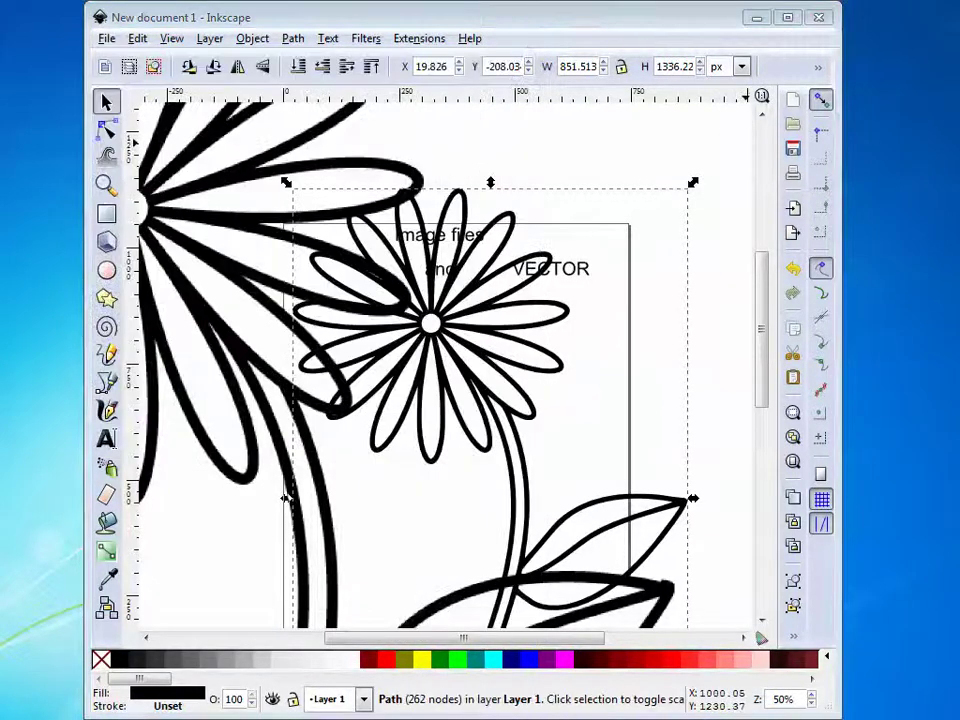
{"action": "key", "text": "ctrl+n"}
{"action": "double_click", "coordinate": [422, 117]}
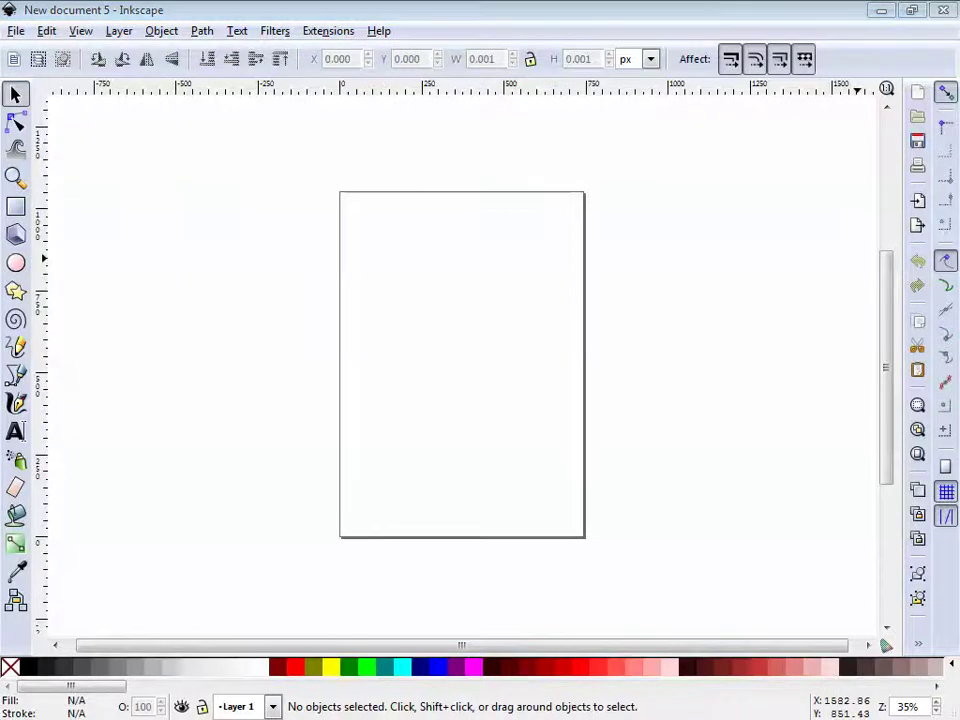
{"action": "double_click", "coordinate": [664, 81]}
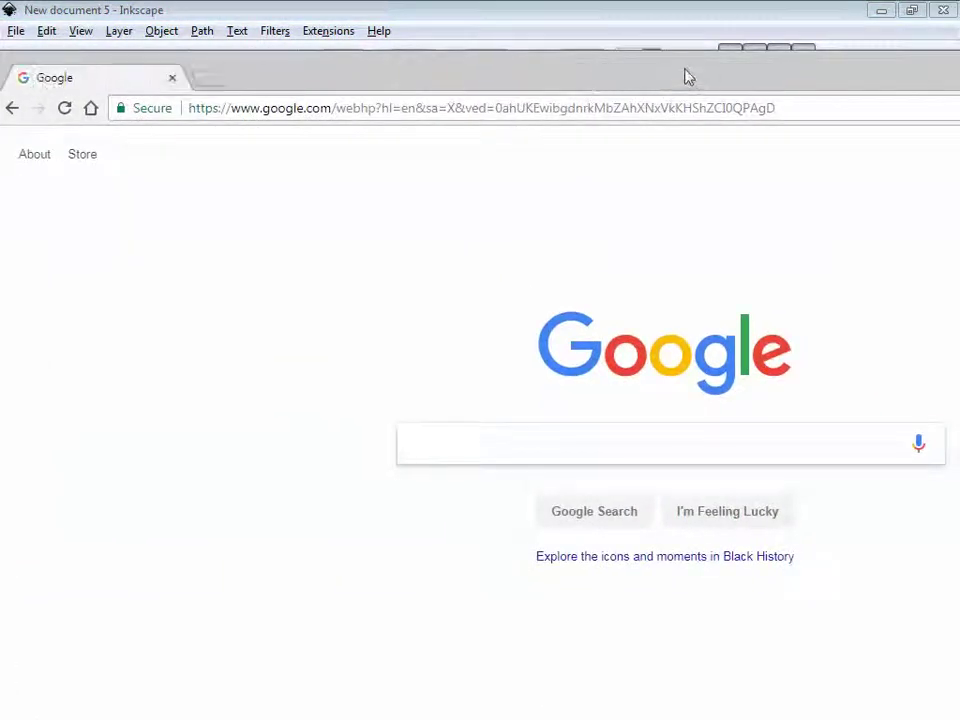
Step: Maximize Chrome, search Google for 'car' and view the Images results
{"action": "double_click", "coordinate": [686, 77]}
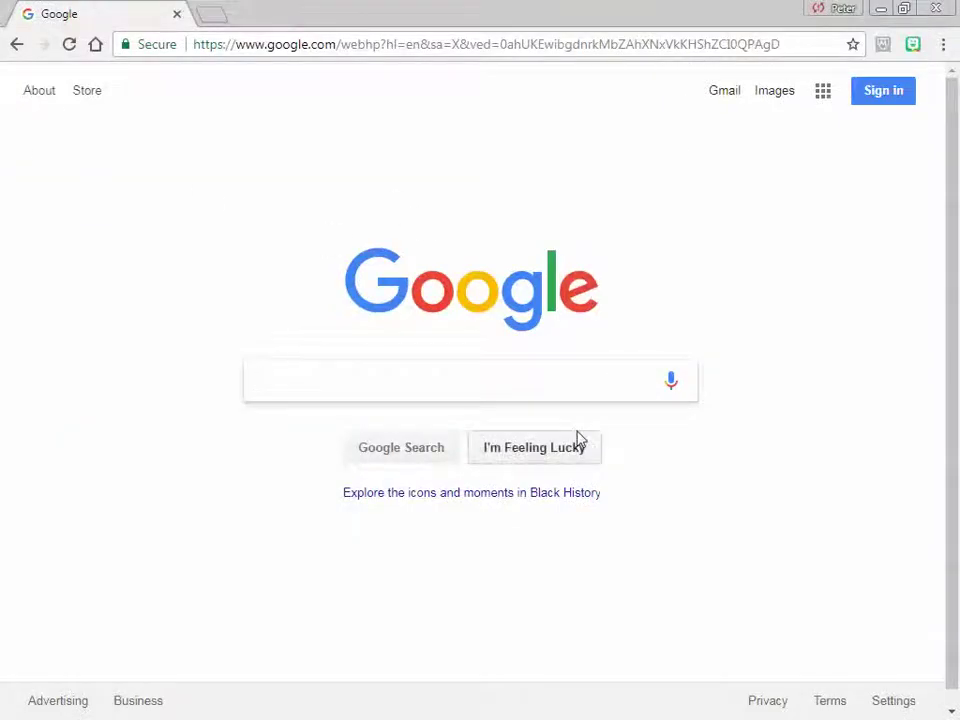
{"action": "type", "text": "car"}
{"action": "key", "text": "Return"}
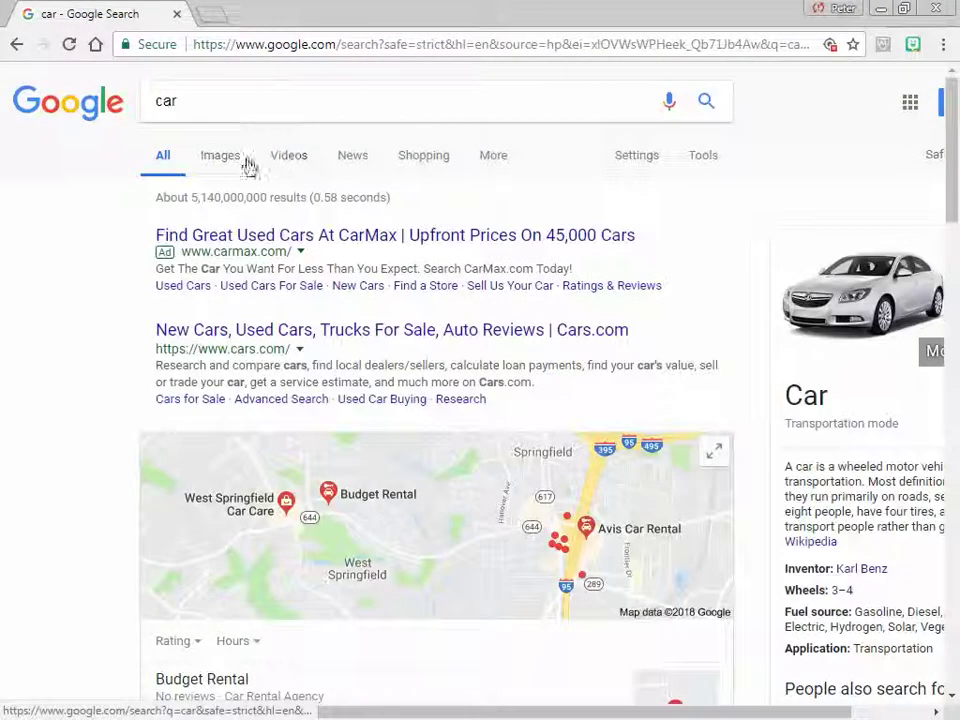
{"action": "left_click", "coordinate": [229, 162]}
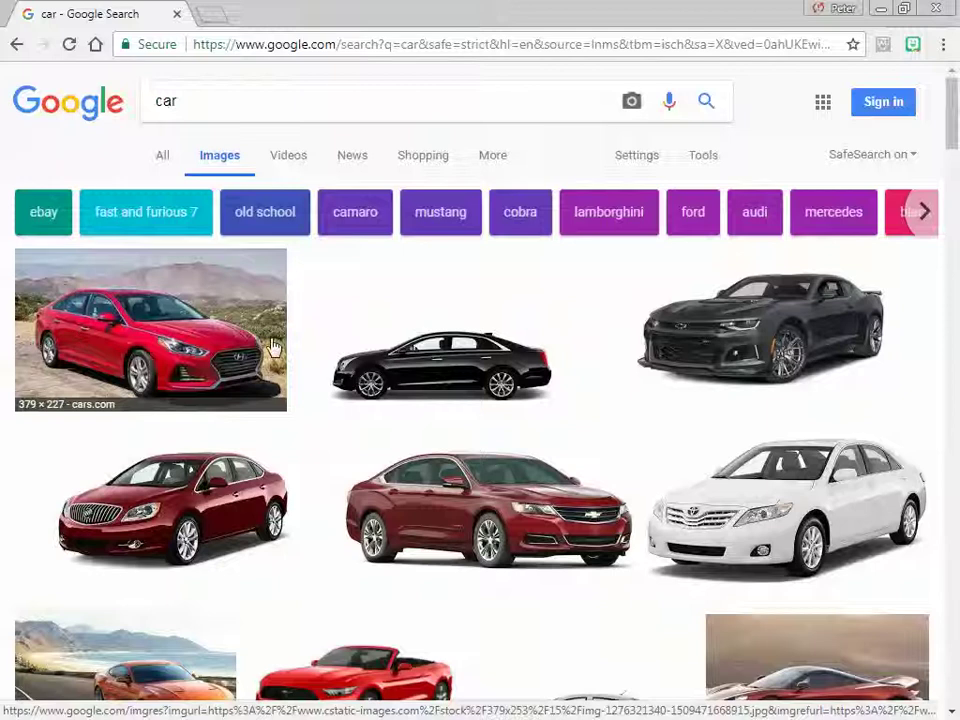
{"action": "scroll", "coordinate": [733, 396], "scroll_direction": "down", "scroll_amount": 4}
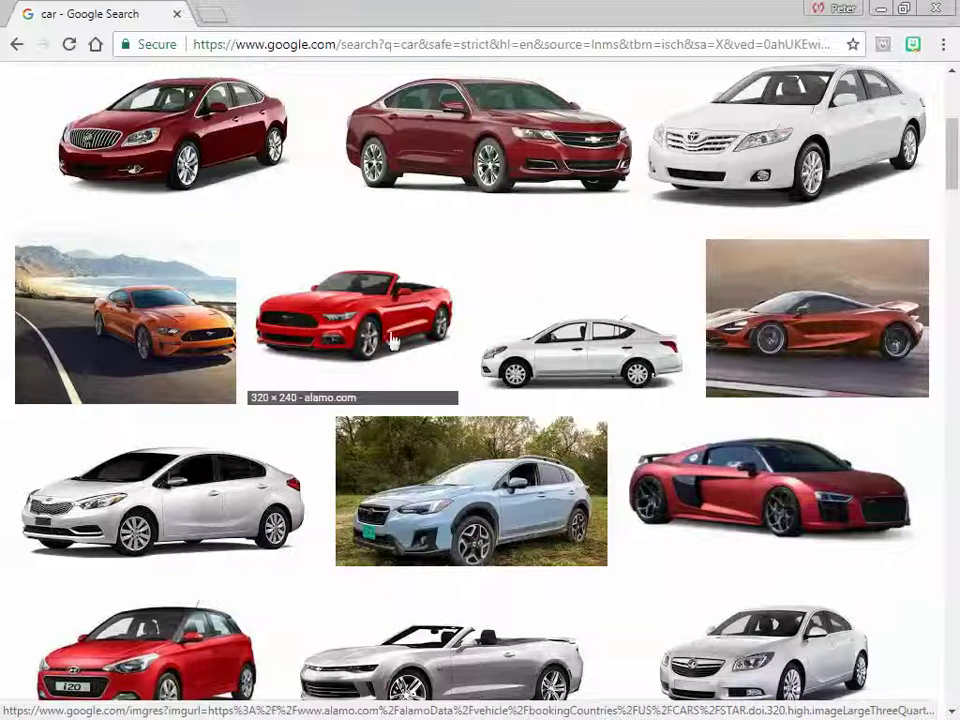
{"action": "scroll", "coordinate": [520, 400], "scroll_direction": "down", "scroll_amount": 4}
{"action": "scroll", "coordinate": [502, 403], "scroll_direction": "up", "scroll_amount": 4}
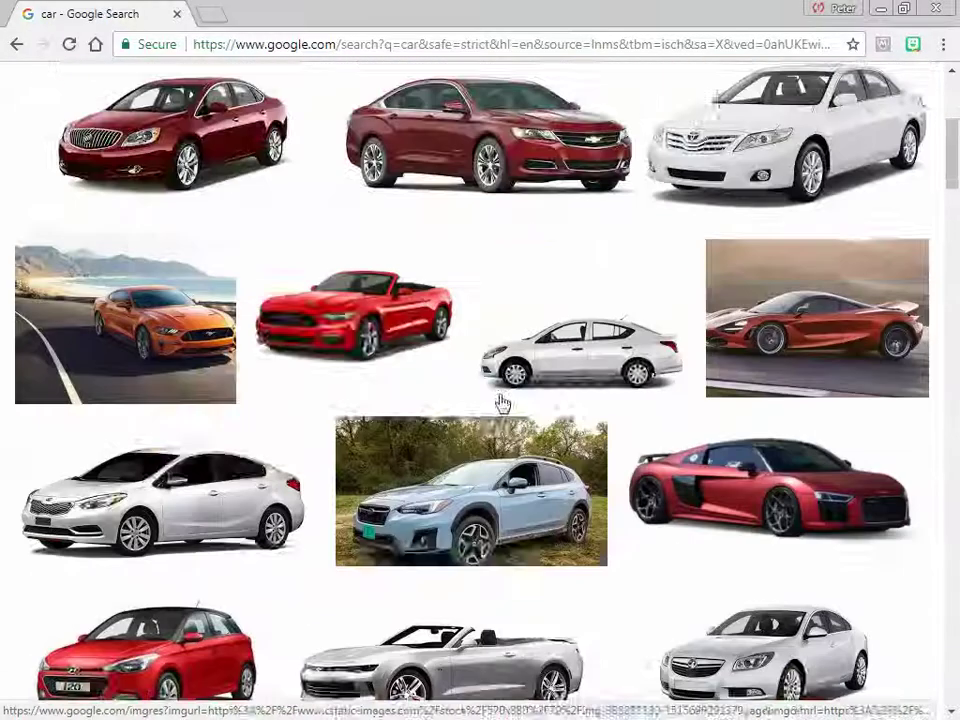
{"action": "scroll", "coordinate": [502, 403], "scroll_direction": "up", "scroll_amount": 4}
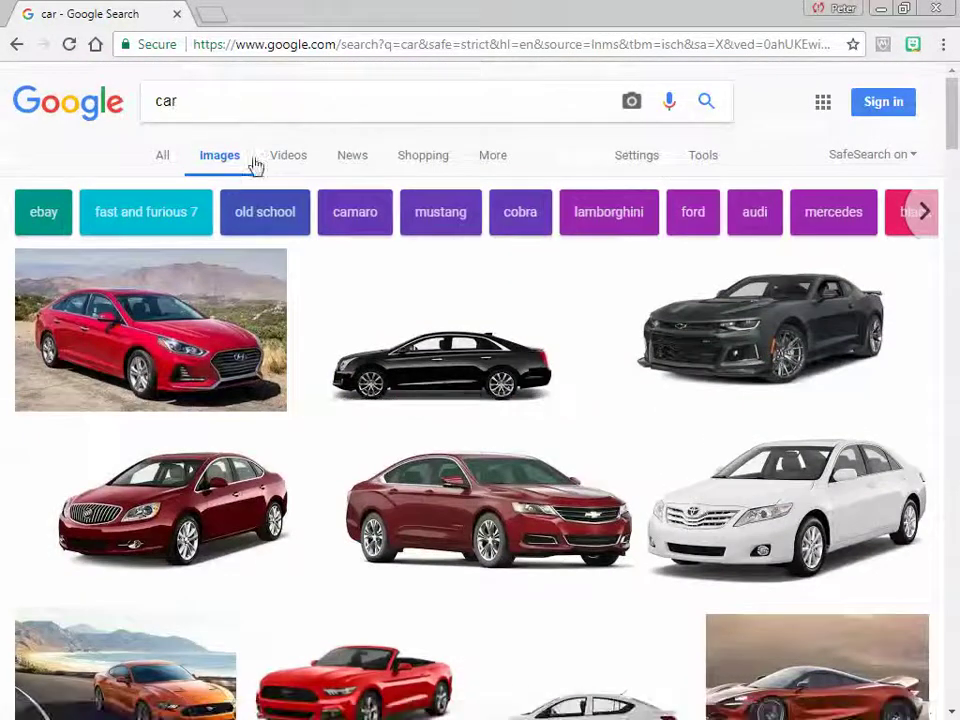
Step: Try the Black and white colour filter on the car images, then reset it to Any color
{"action": "left_click", "coordinate": [716, 160]}
{"action": "left_click", "coordinate": [240, 190]}
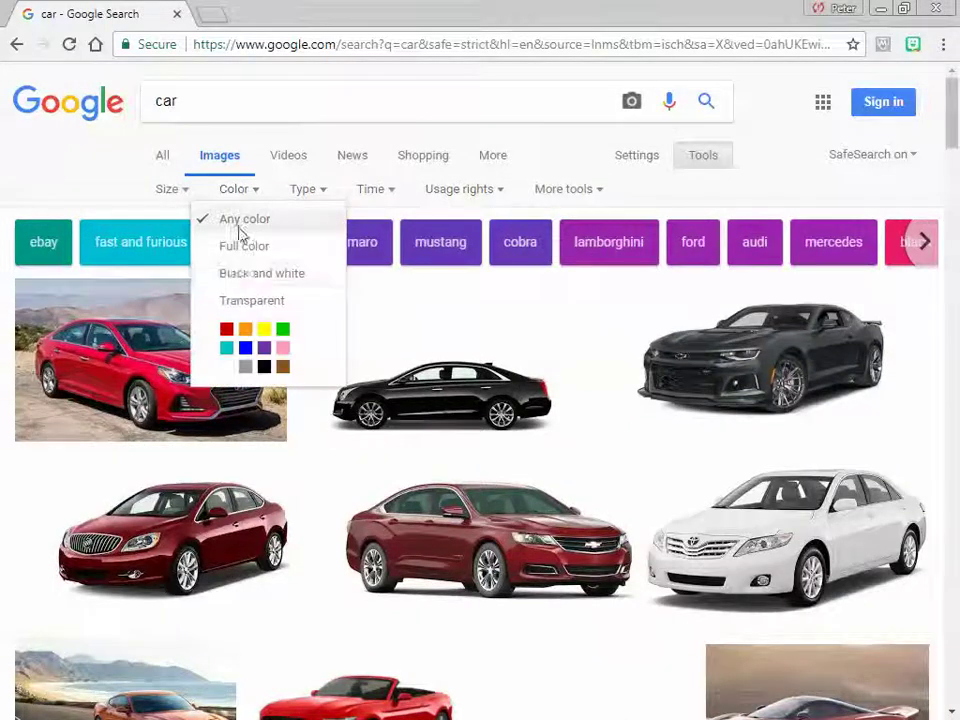
{"action": "left_click", "coordinate": [238, 279]}
{"action": "scroll", "coordinate": [656, 450], "scroll_direction": "down", "scroll_amount": 8}
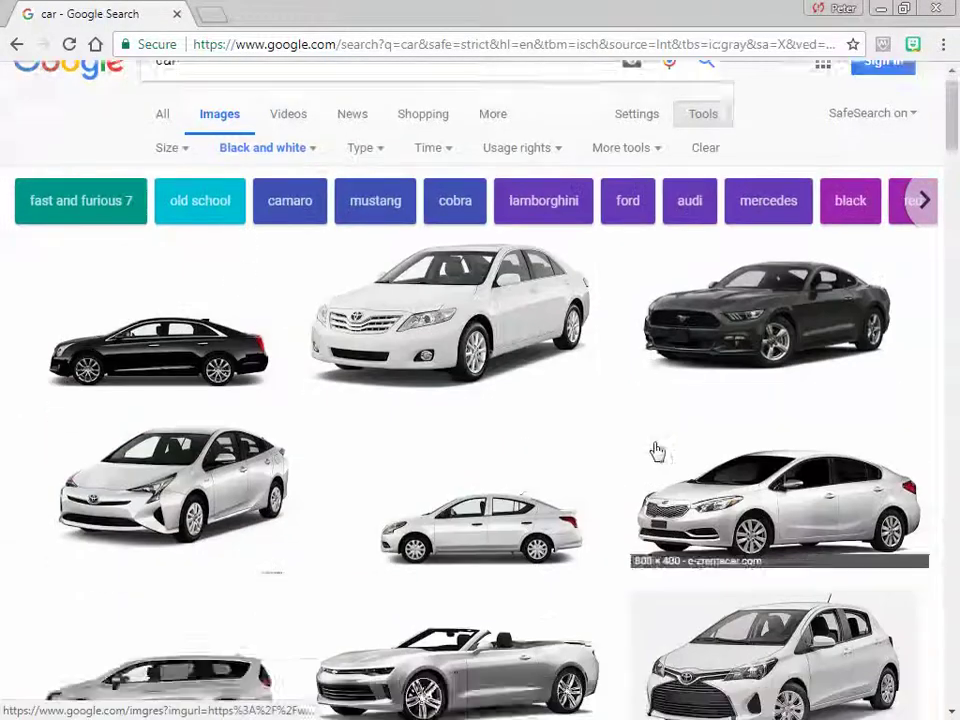
{"action": "scroll", "coordinate": [656, 450], "scroll_direction": "down", "scroll_amount": 3}
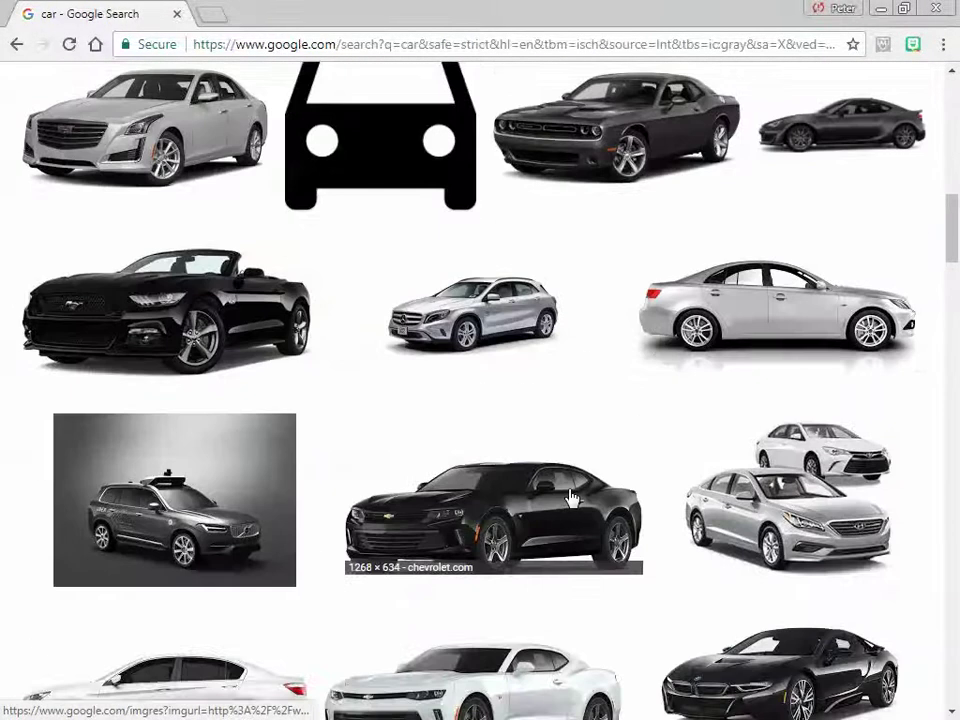
{"action": "scroll", "coordinate": [560, 487], "scroll_direction": "up", "scroll_amount": 11}
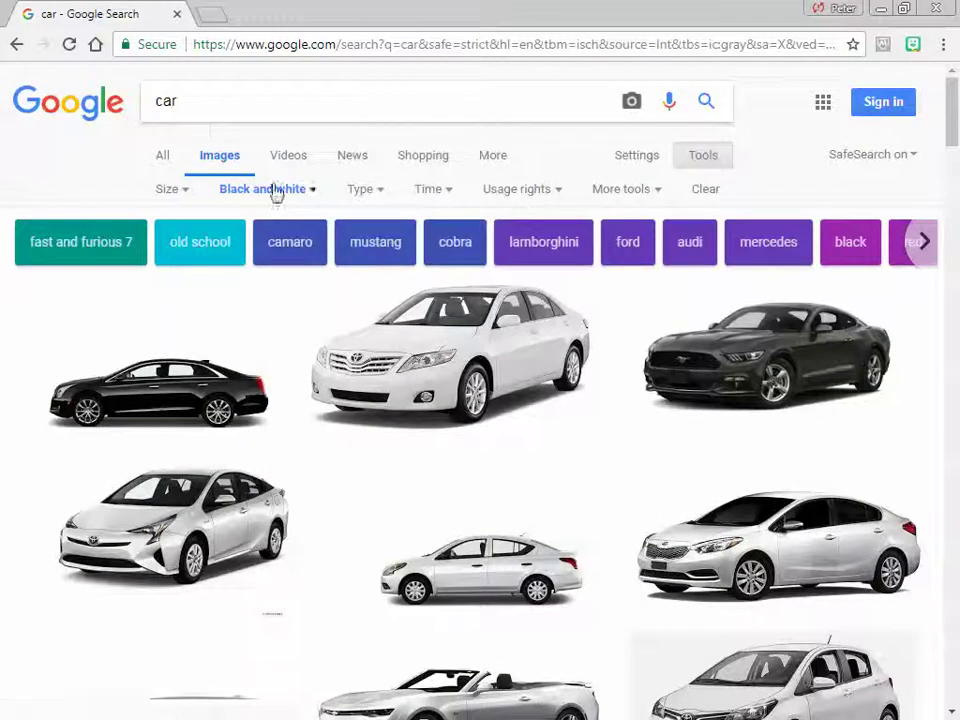
{"action": "left_click", "coordinate": [268, 189]}
{"action": "left_click", "coordinate": [253, 220]}
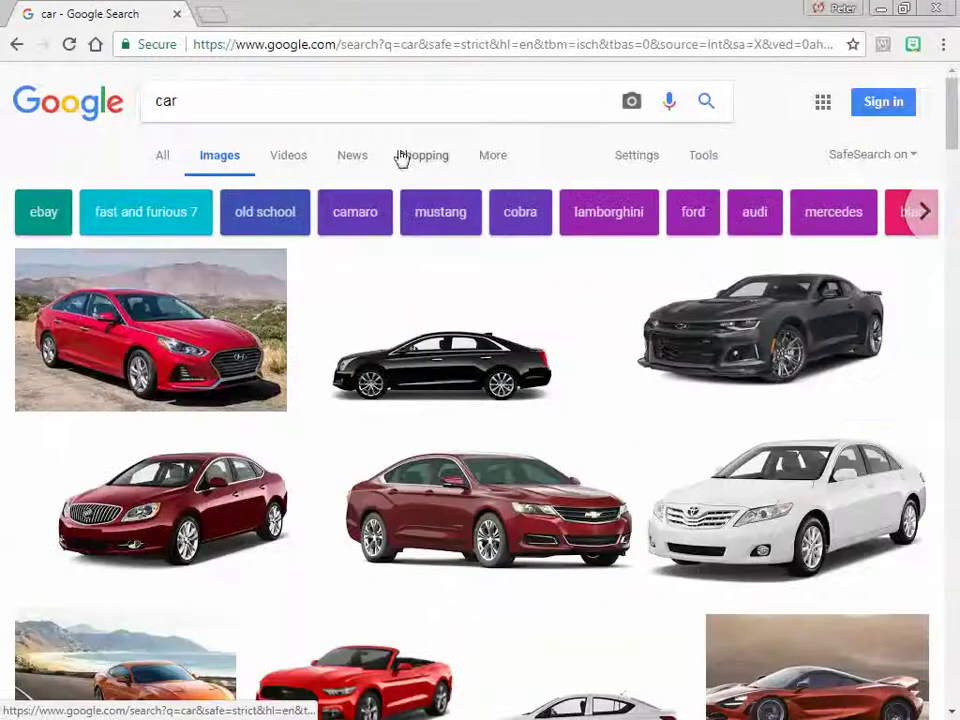
{"action": "left_click", "coordinate": [705, 160]}
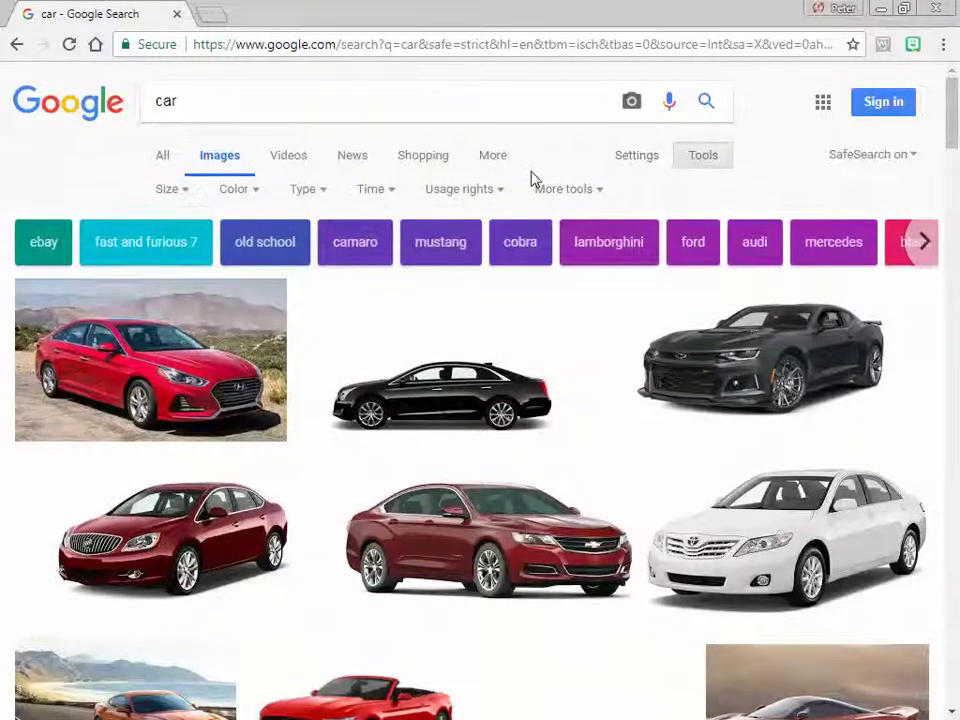
Step: Filter the car image results to Line drawings
{"action": "left_click", "coordinate": [324, 193]}
{"action": "left_click", "coordinate": [320, 332]}
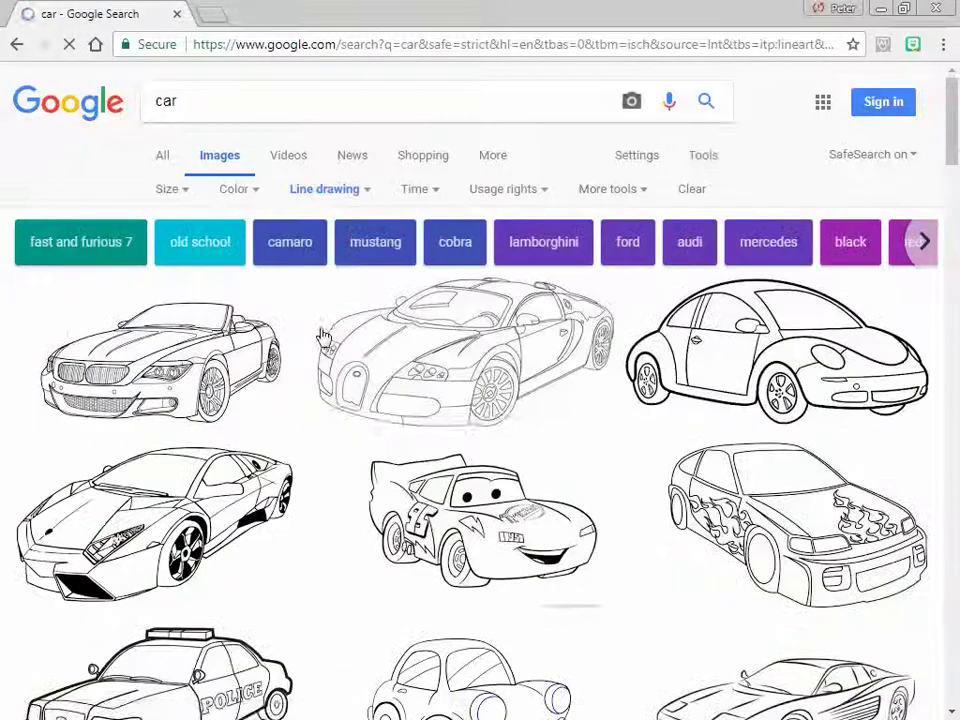
{"action": "scroll", "coordinate": [332, 332], "scroll_direction": "down", "scroll_amount": 9}
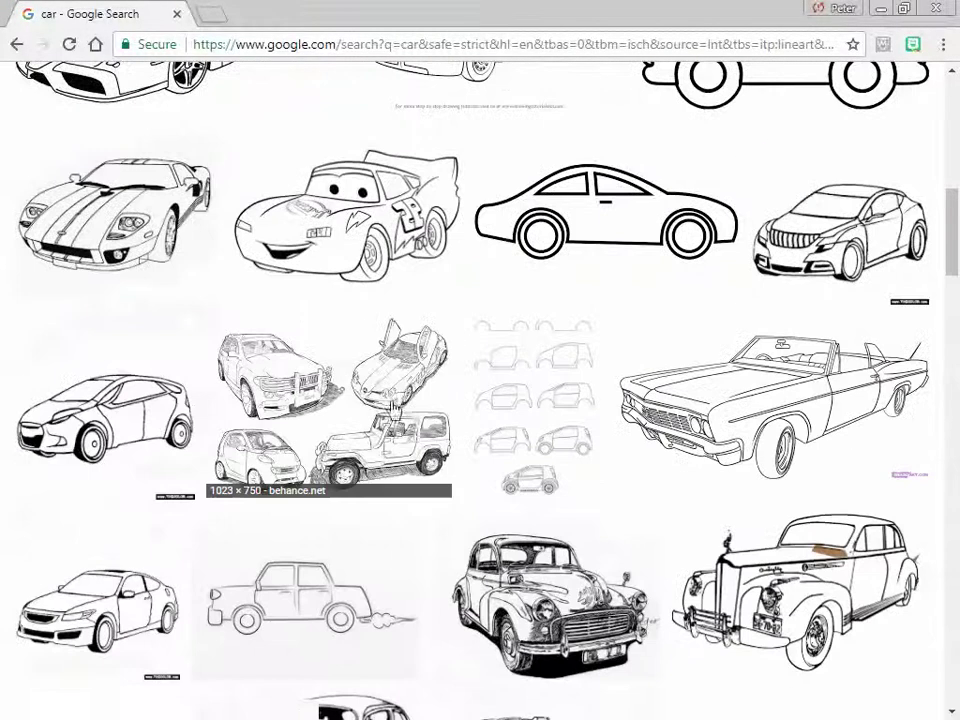
{"action": "scroll", "coordinate": [352, 352], "scroll_direction": "up", "scroll_amount": 10}
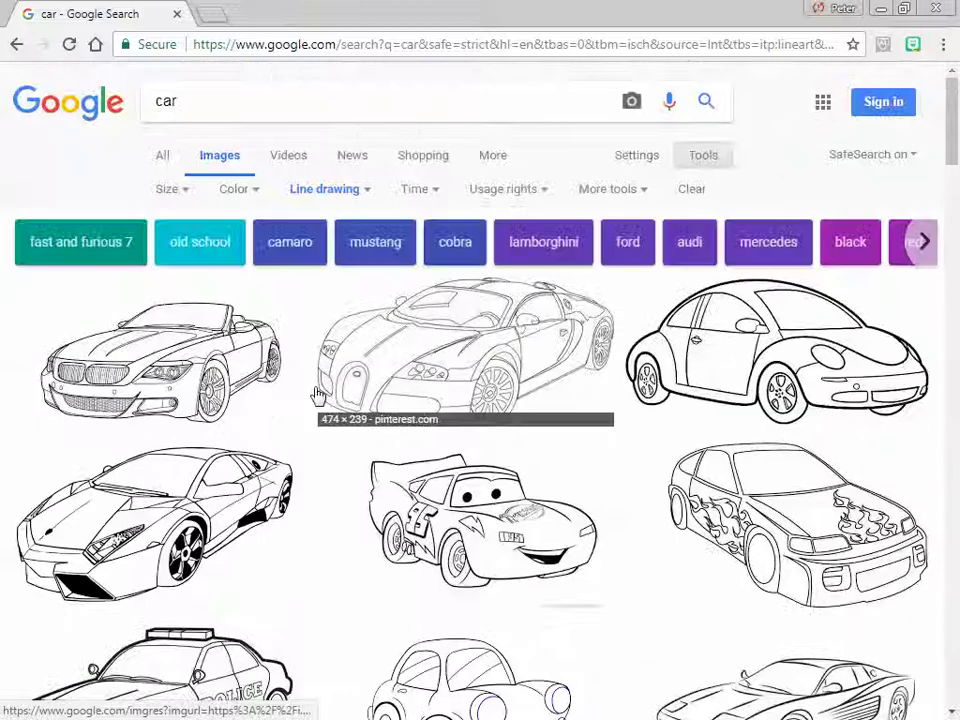
Step: Copy the convertible car line drawing and paste it onto the new Inkscape page
{"action": "left_click", "coordinate": [145, 362]}
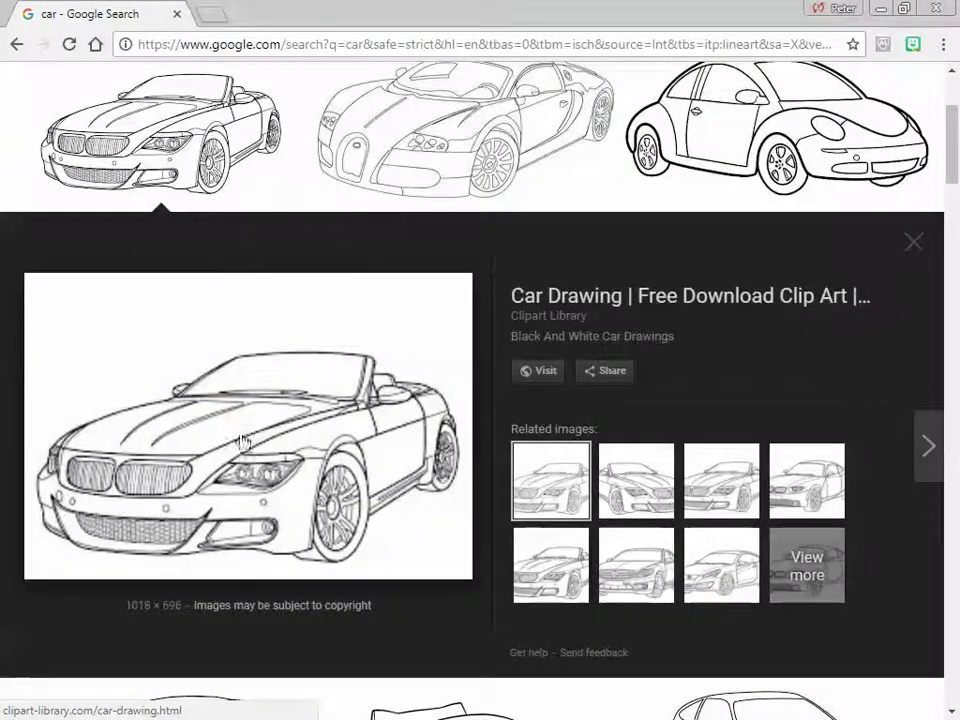
{"action": "right_click", "coordinate": [328, 410]}
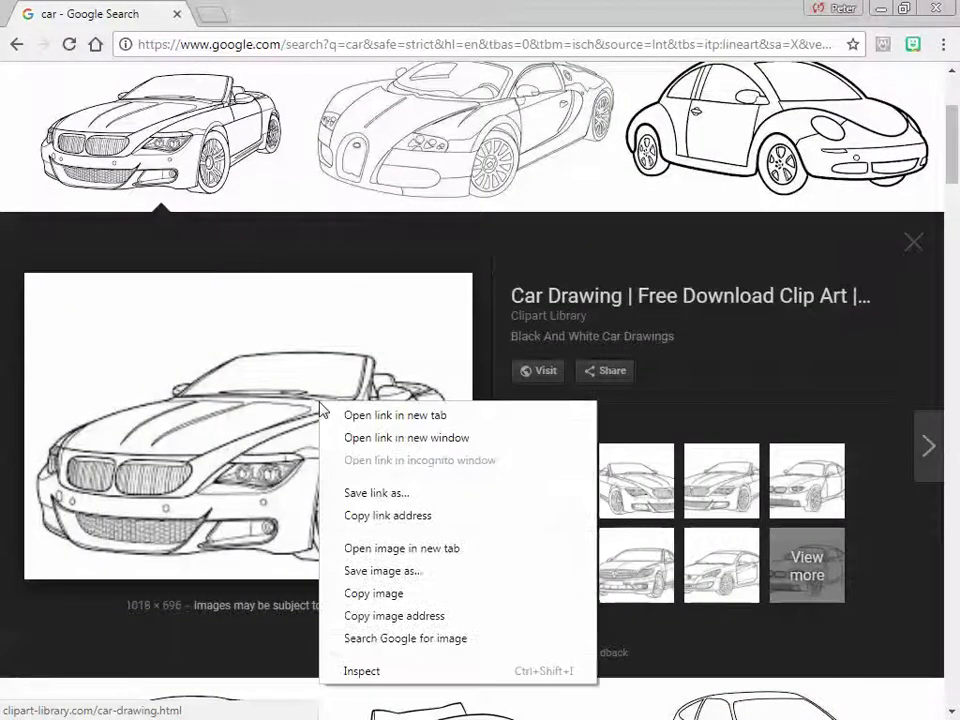
{"action": "left_click", "coordinate": [399, 594]}
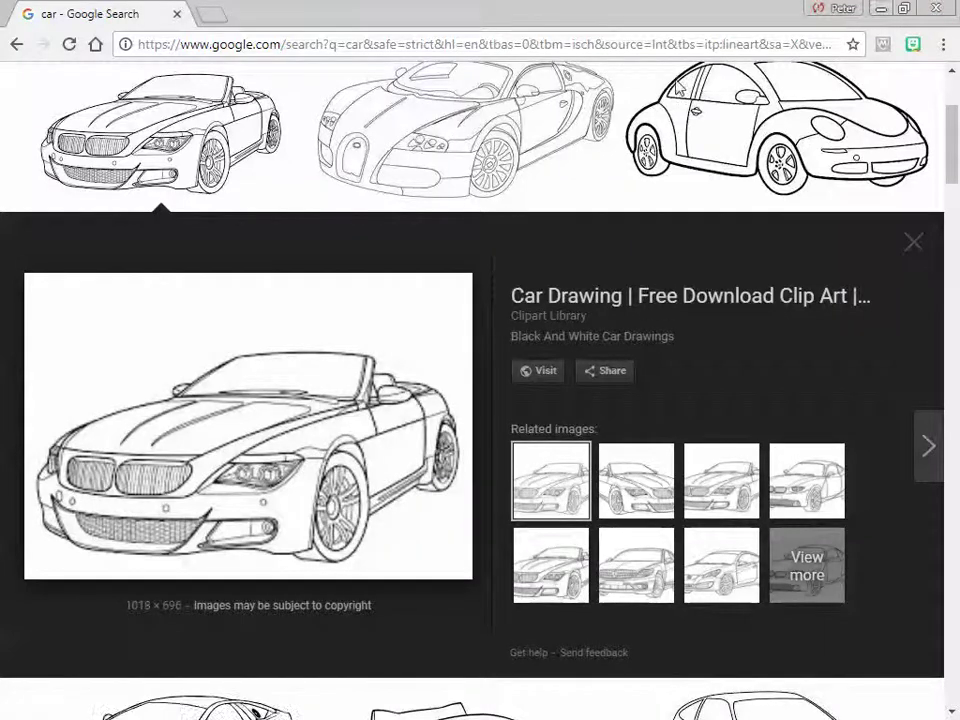
{"action": "left_click", "coordinate": [880, 9]}
{"action": "key", "text": "ctrl+v"}
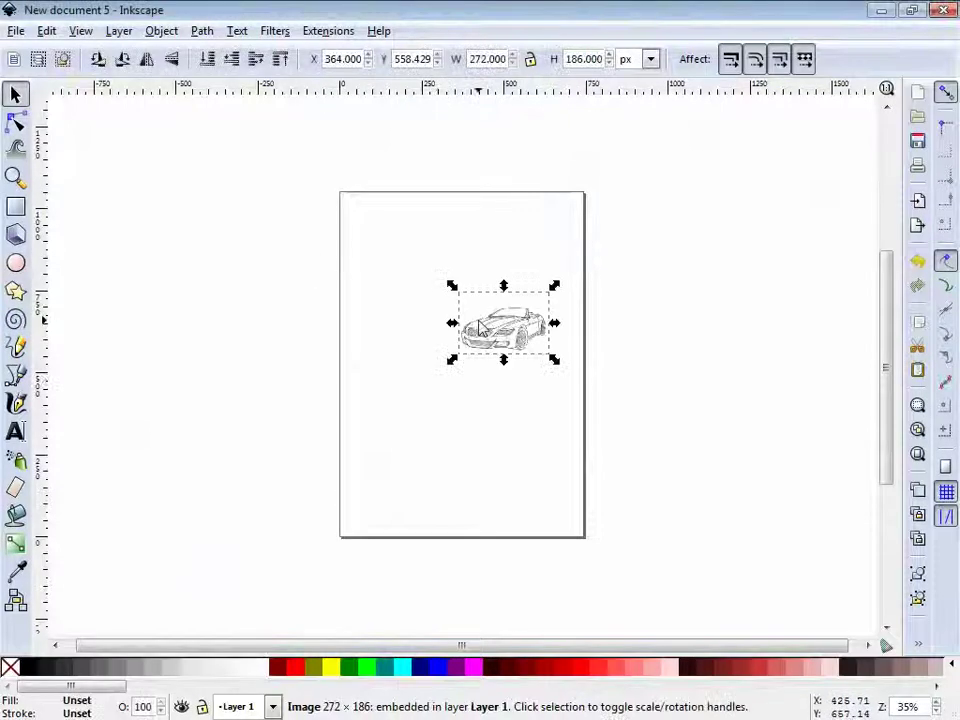
Step: Move the car drawing to the top of the page (X 50.206, Y 664.143) and select it
{"action": "mouse_move", "coordinate": [453, 362]}
{"action": "left_mouse_down"}
{"action": "mouse_move", "coordinate": [356, 431]}
{"action": "mouse_move", "coordinate": [462, 363]}
{"action": "mouse_move", "coordinate": [439, 324]}
{"action": "mouse_move", "coordinate": [460, 288]}
{"action": "left_mouse_up"}
{"action": "key", "text": "ctrl+z"}
{"action": "key", "text": "ctrl+shift+z"}
{"action": "key", "text": "Escape"}
{"action": "scroll", "coordinate": [425, 268], "scroll_direction": "up", "scroll_amount": 2}
{"action": "scroll", "coordinate": [430, 275], "scroll_direction": "up", "scroll_amount": 6}
{"action": "scroll", "coordinate": [664, 300], "scroll_direction": "down", "scroll_amount": 6}
{"action": "left_click_drag", "start_coordinate": [698, 422], "coordinate": [497, 446]}
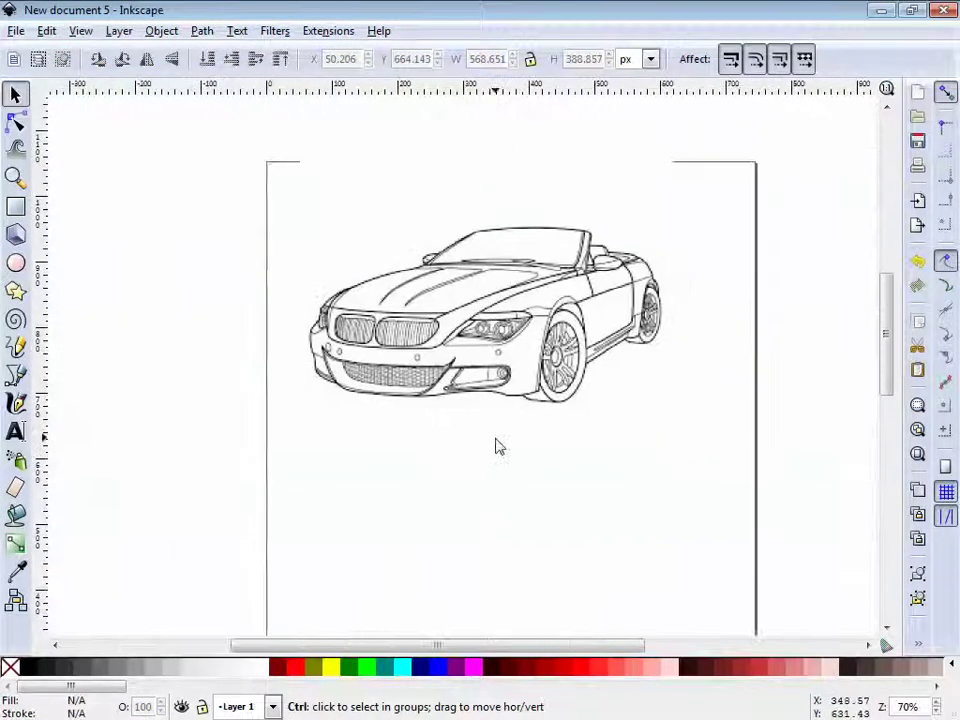
{"action": "scroll", "coordinate": [508, 403], "scroll_direction": "down", "scroll_amount": 2}
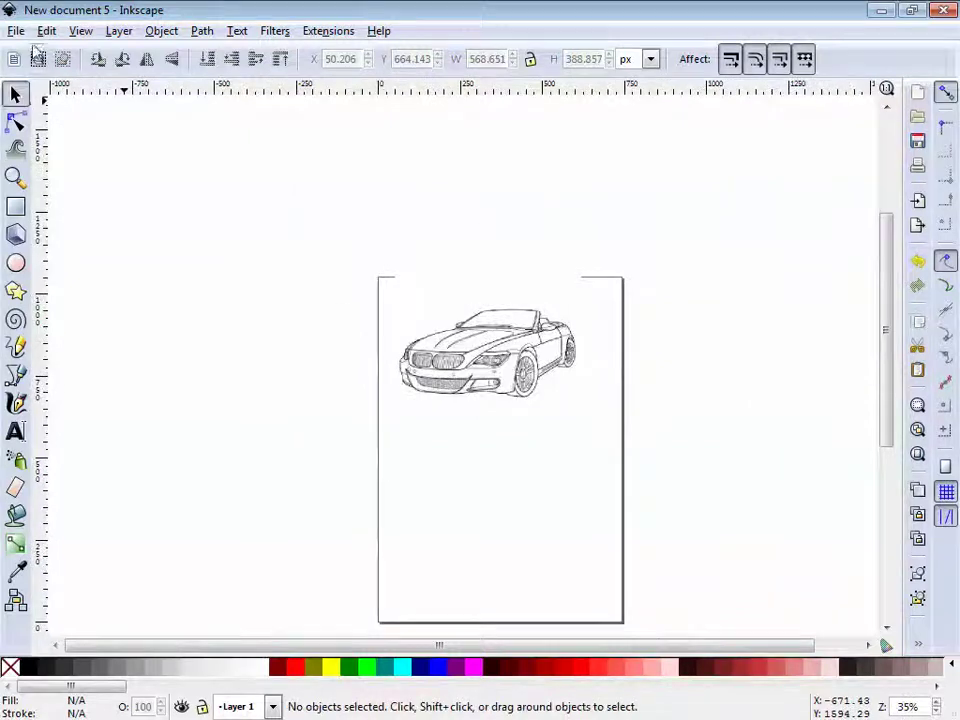
{"action": "left_click", "coordinate": [495, 360]}
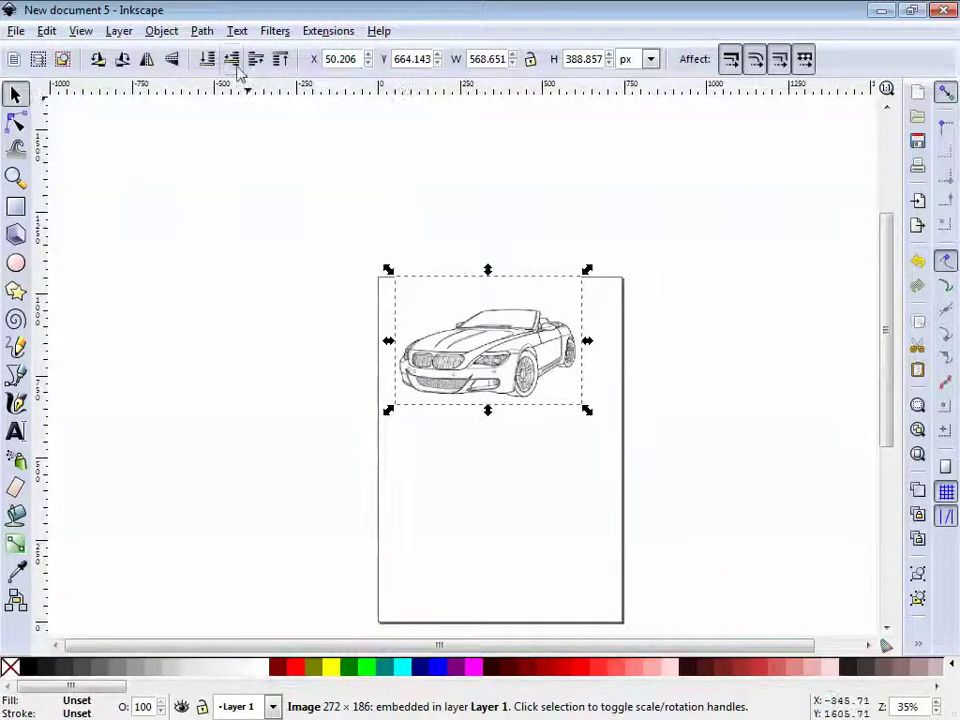
{"action": "left_click", "coordinate": [203, 32]}
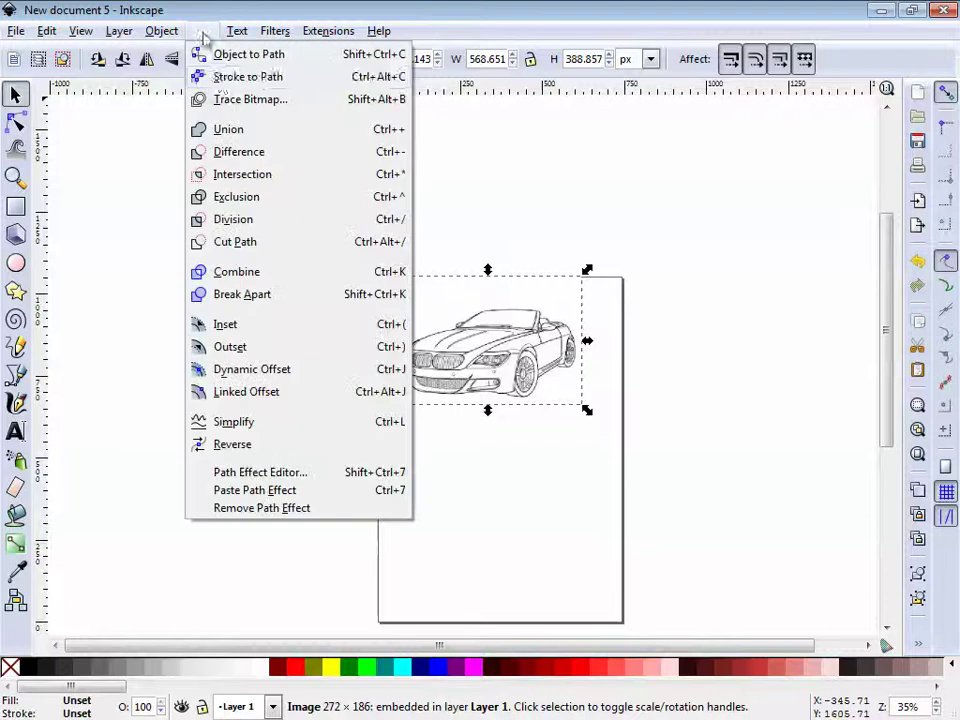
Step: Trace the car with Brightness cutoff 0.450, creating a 980-node black path
{"action": "left_click", "coordinate": [227, 101]}
{"action": "left_click_drag", "start_coordinate": [750, 88], "coordinate": [567, 97]}
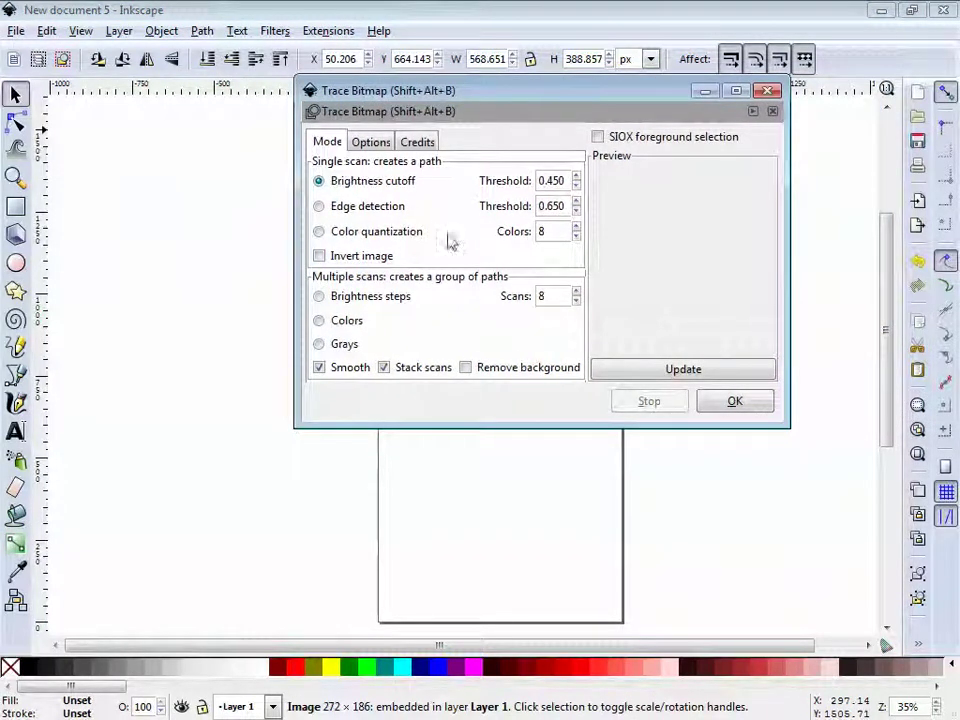
{"action": "left_click", "coordinate": [753, 404]}
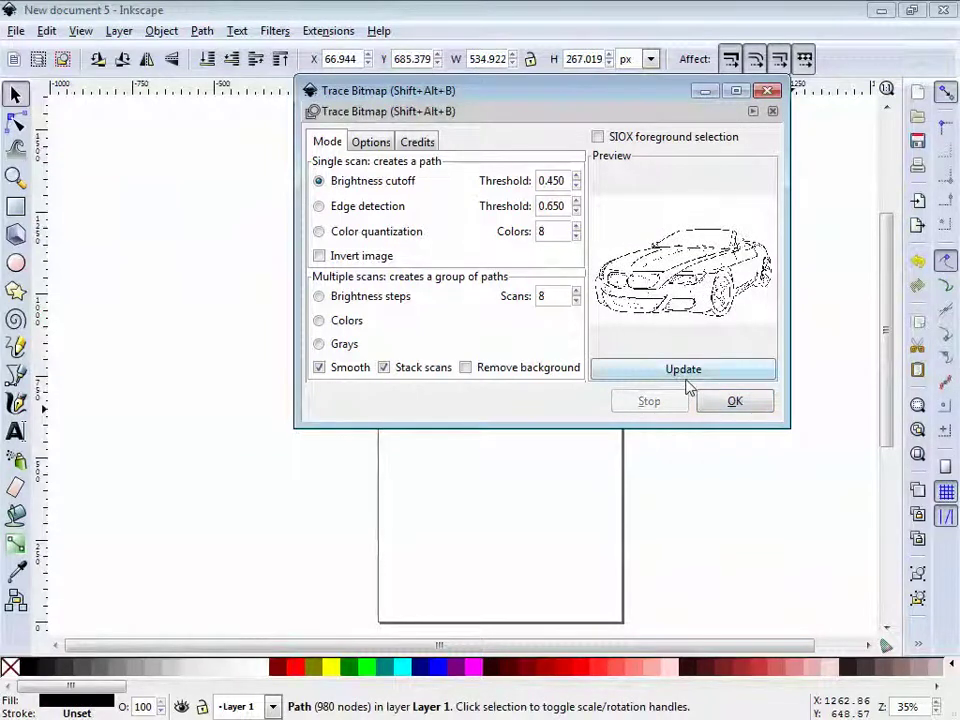
{"action": "left_click", "coordinate": [767, 91]}
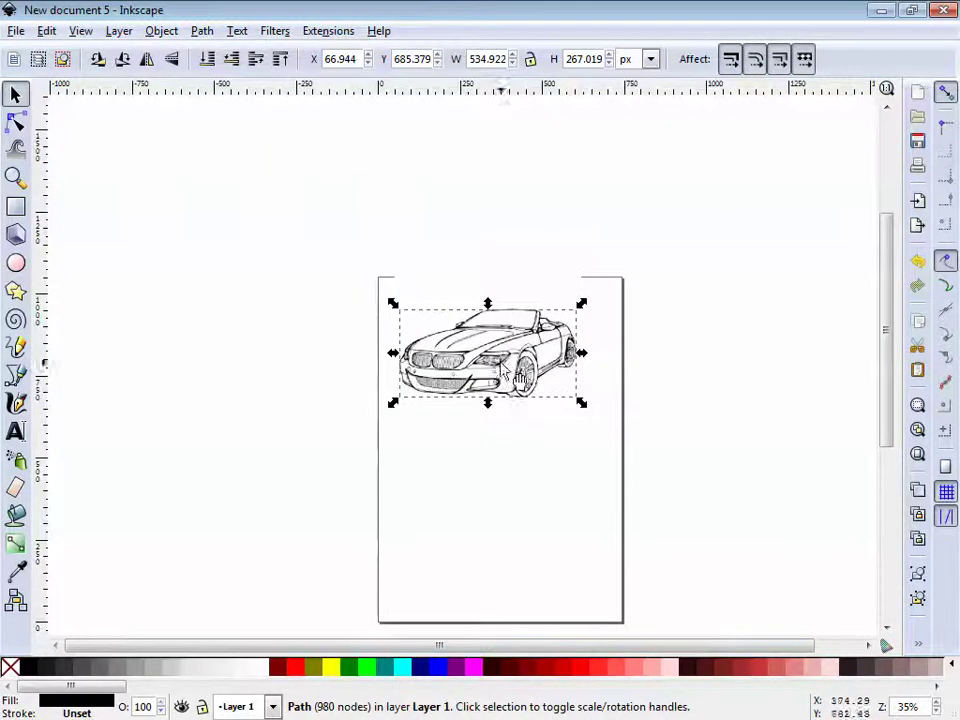
{"action": "scroll", "coordinate": [437, 373], "scroll_direction": "up", "scroll_amount": 2}
Step: Check the 0.450 trace by deleting the original picture, then restore and reselect the picture
{"action": "scroll", "coordinate": [437, 373], "scroll_direction": "up", "scroll_amount": 8}
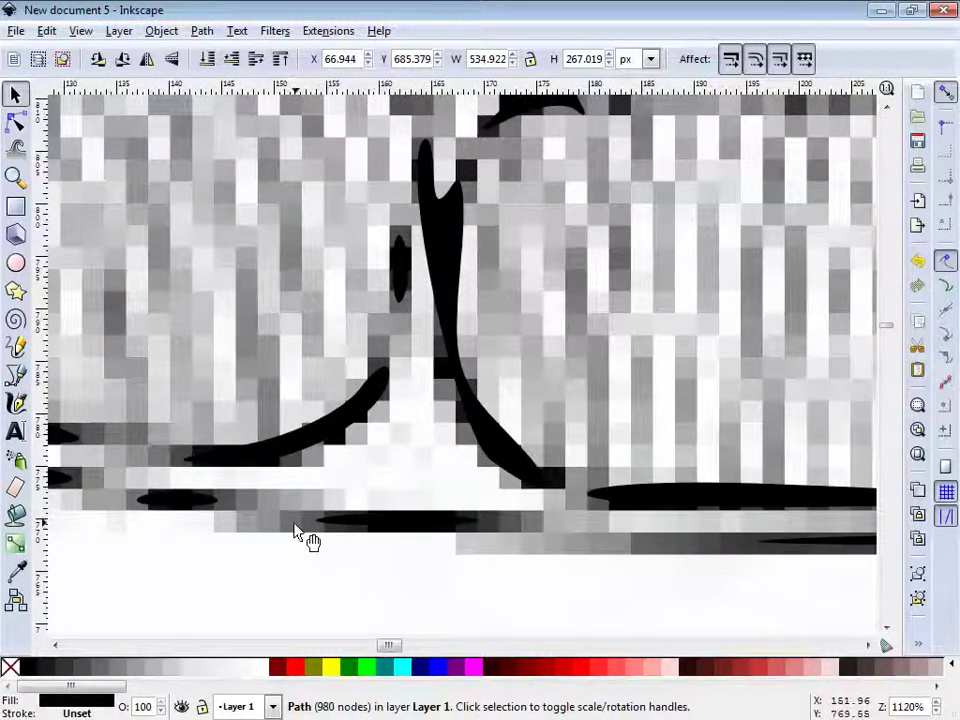
{"action": "scroll", "coordinate": [640, 527], "scroll_direction": "down", "scroll_amount": 4}
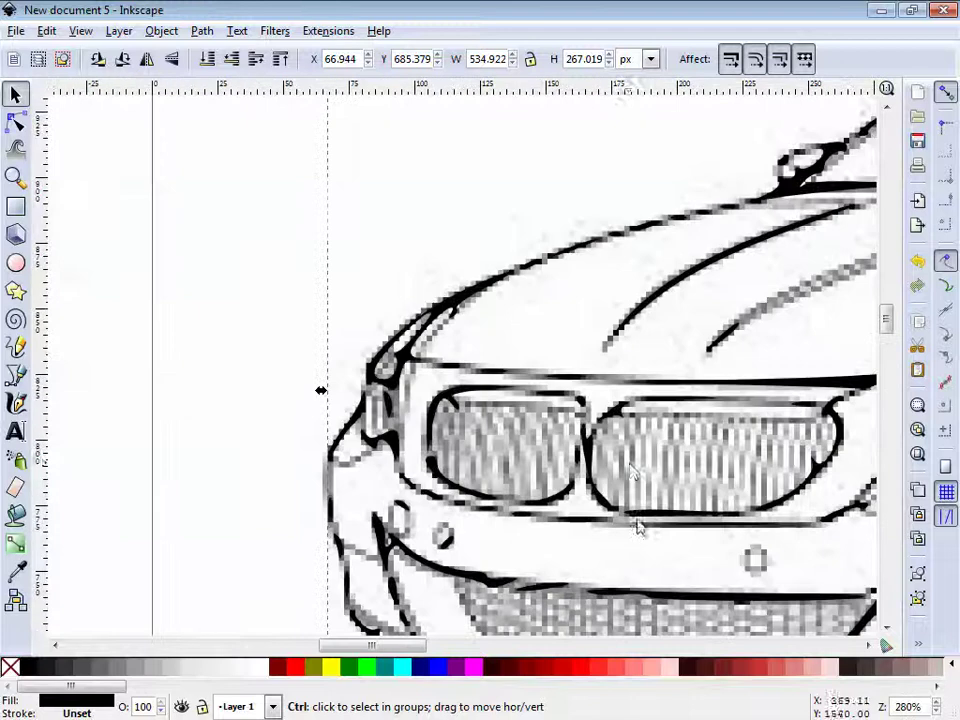
{"action": "left_click", "coordinate": [508, 473]}
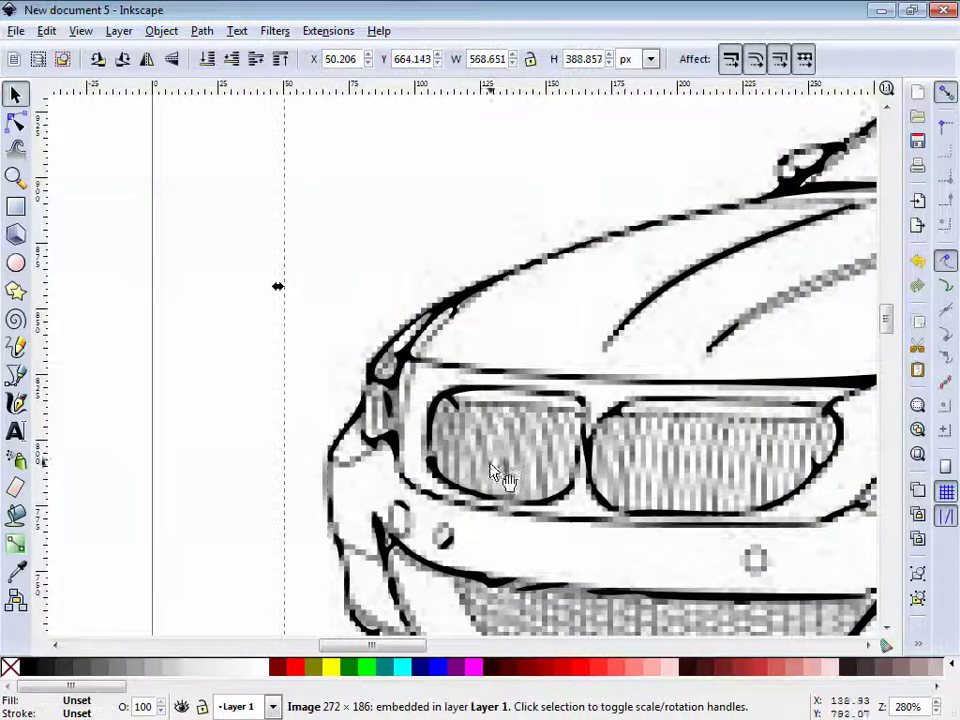
{"action": "key", "text": "Delete"}
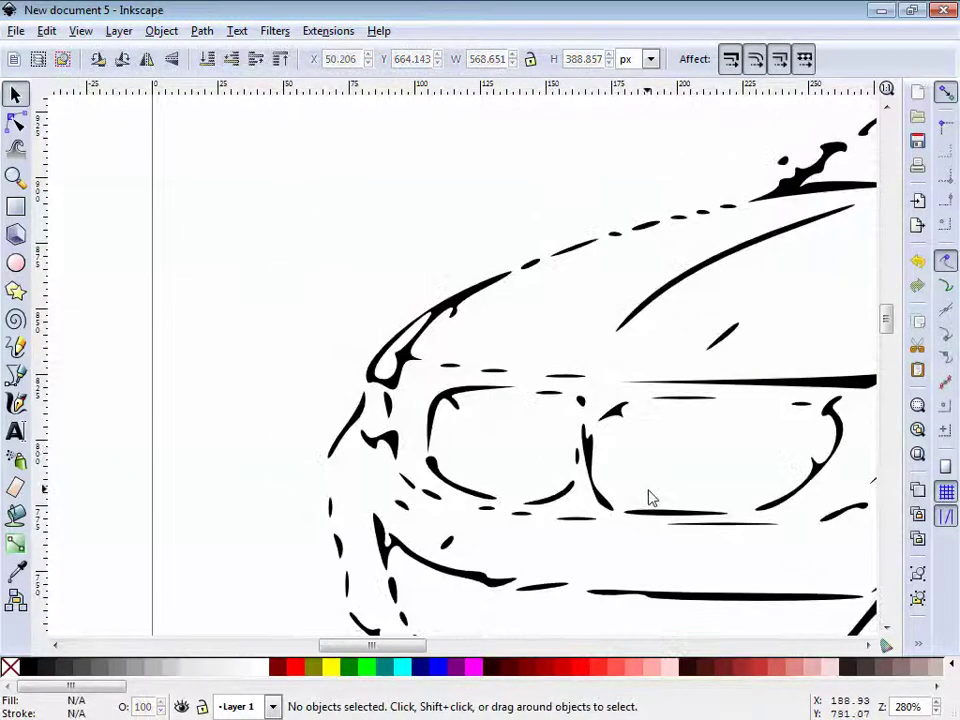
{"action": "scroll", "coordinate": [650, 497], "scroll_direction": "down", "scroll_amount": 5}
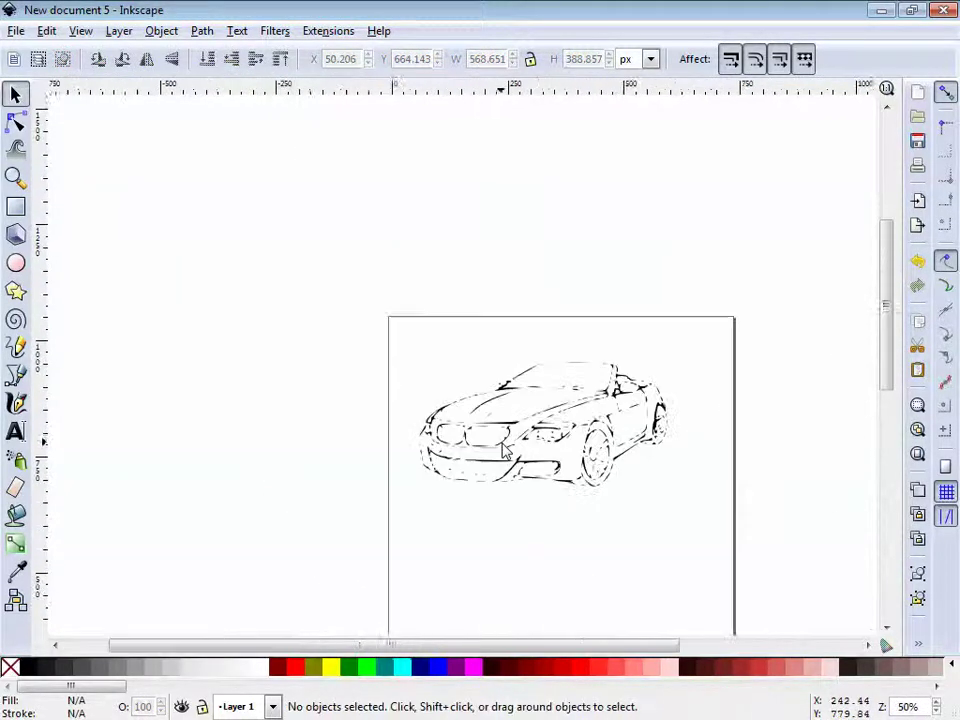
{"action": "scroll", "coordinate": [505, 452], "scroll_direction": "up", "scroll_amount": 3}
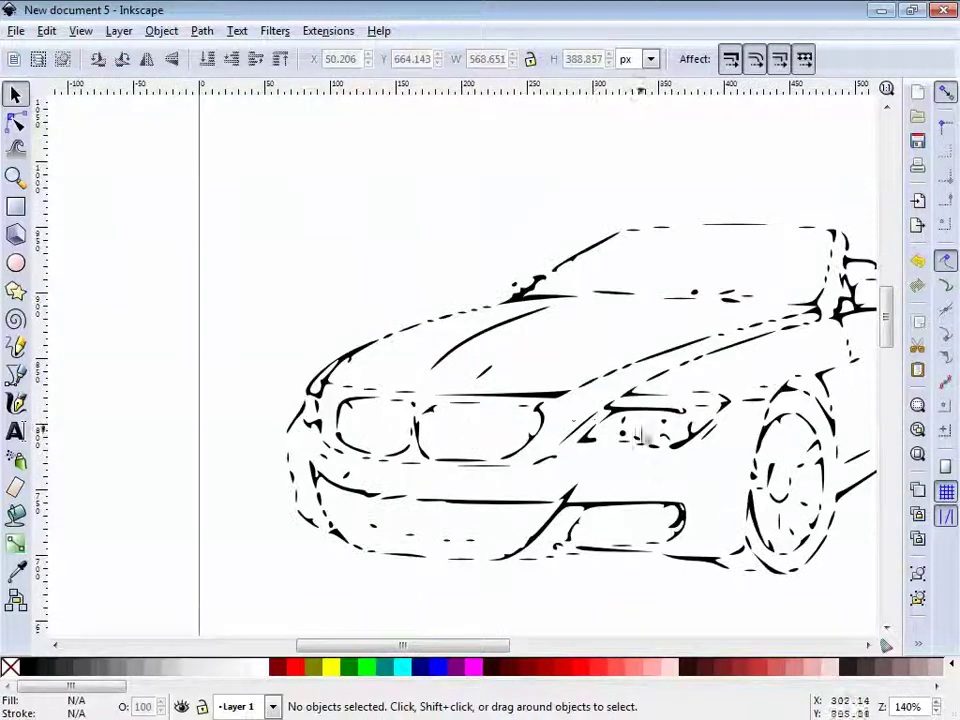
{"action": "key", "text": "ctrl+z"}
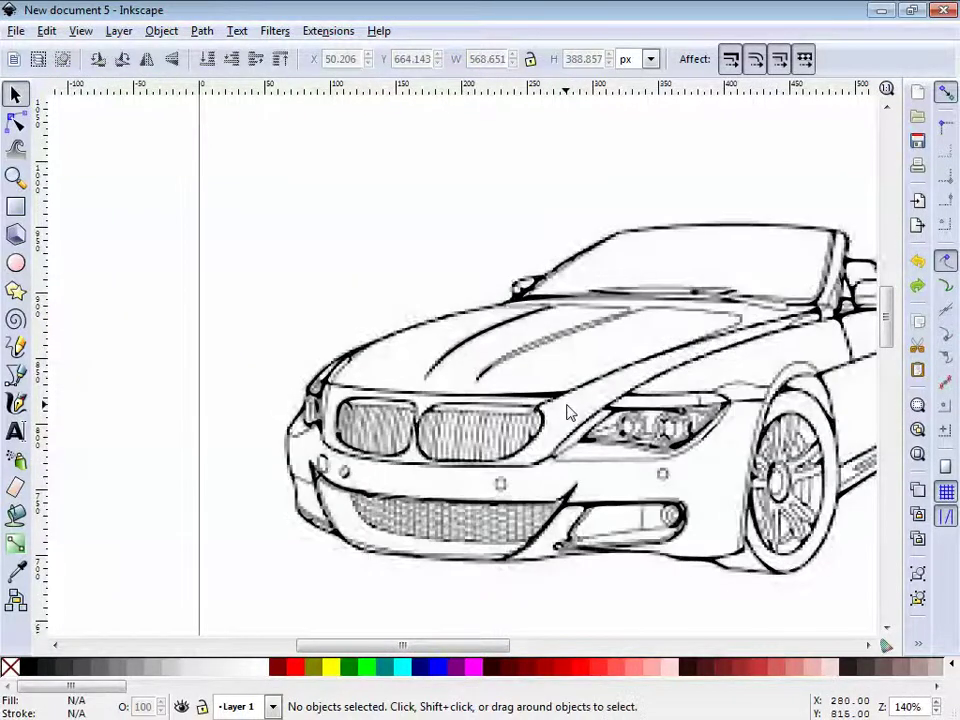
{"action": "left_click", "coordinate": [455, 362]}
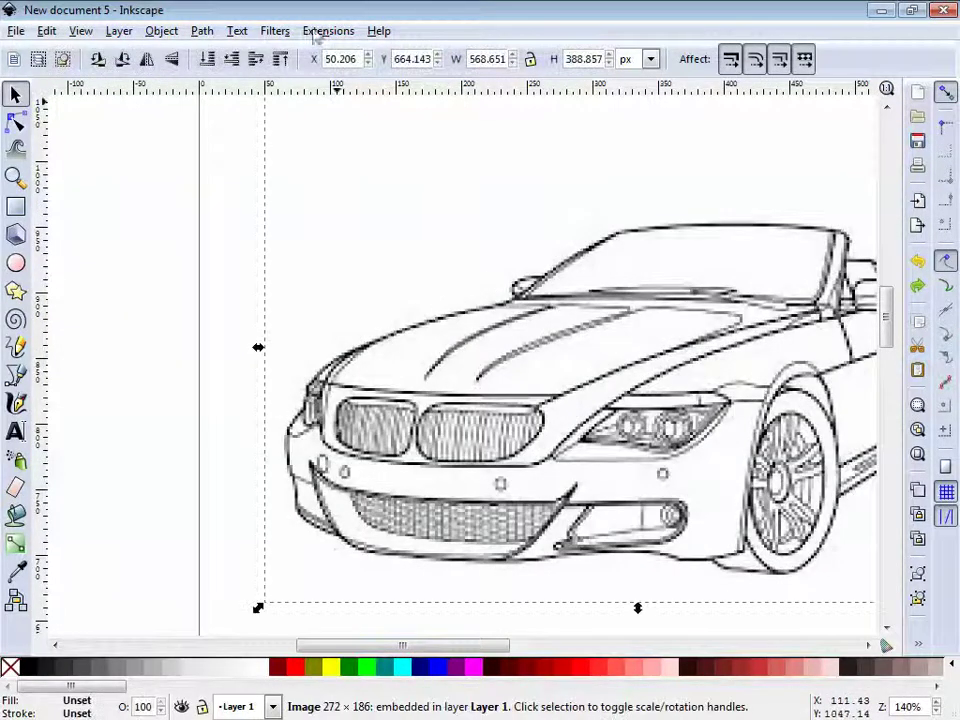
{"action": "left_click", "coordinate": [236, 30]}
Step: Trace the car picture with Trace Bitmap at a 0.150 threshold
{"action": "mouse_move", "coordinate": [202, 30]}
{"action": "left_click", "coordinate": [216, 98]}
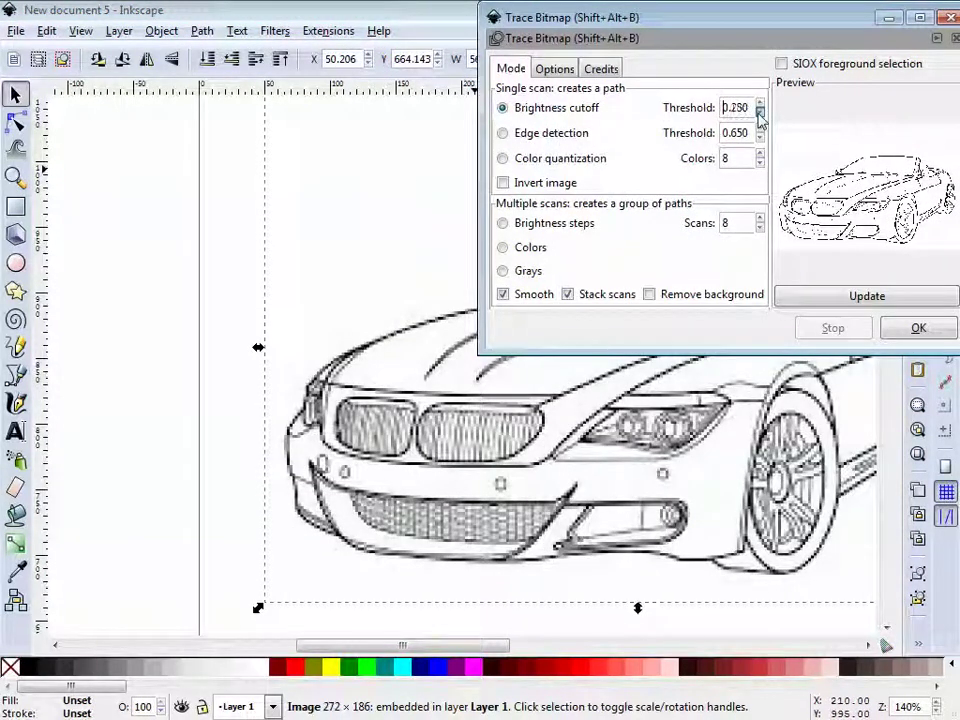
{"action": "left_click", "coordinate": [918, 328]}
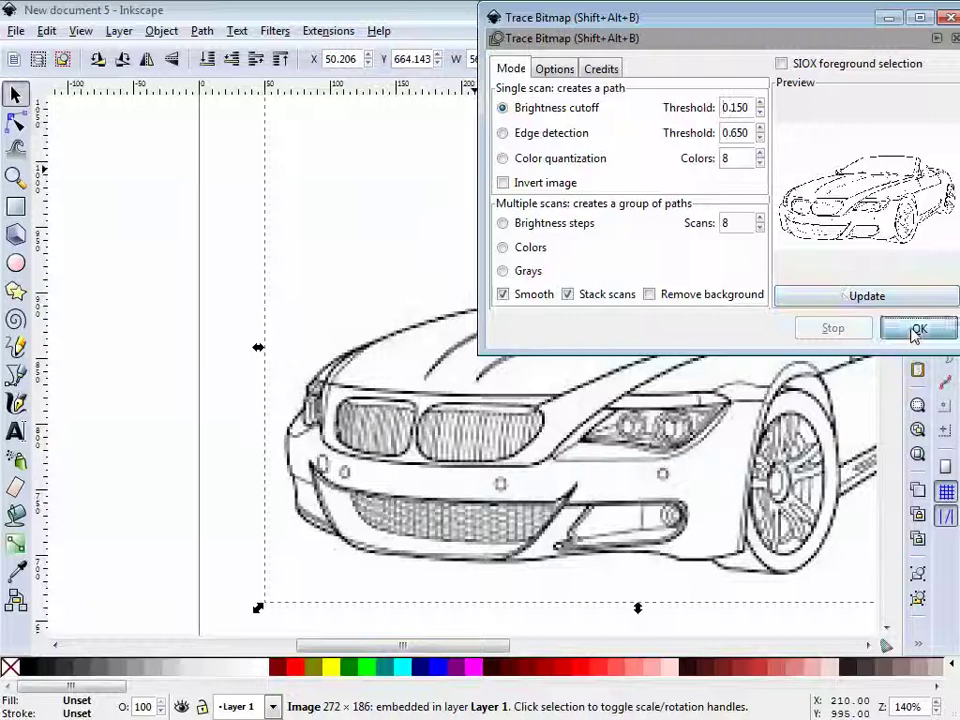
{"action": "left_click", "coordinate": [946, 19]}
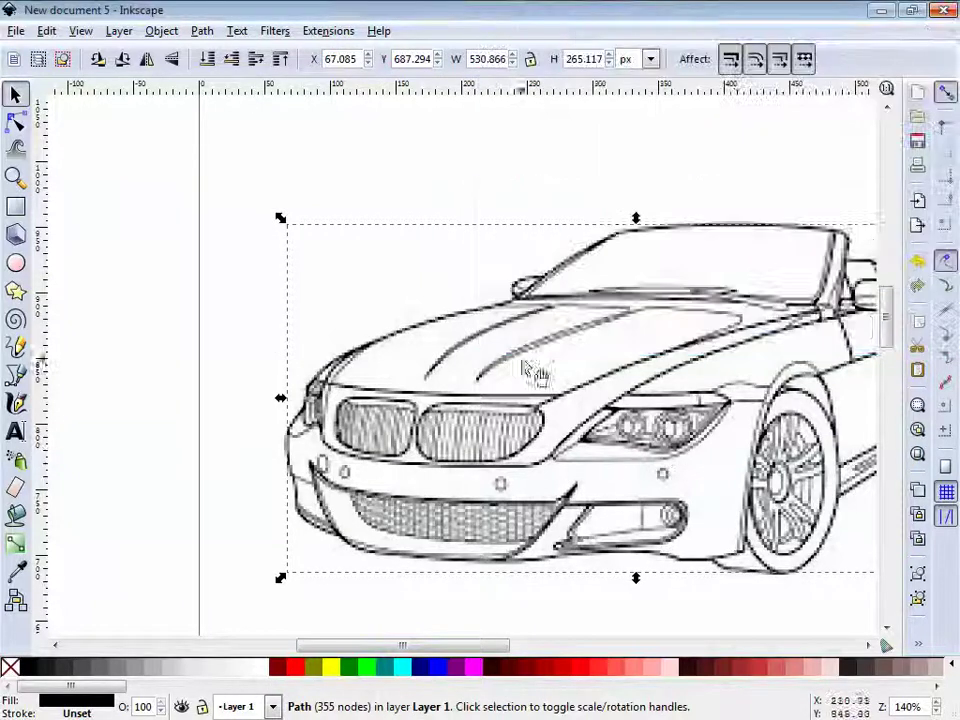
Step: Check the sparse 0.150 trace by deleting the original picture, then restore and reselect it
{"action": "left_click", "coordinate": [229, 321]}
{"action": "left_click", "coordinate": [380, 430]}
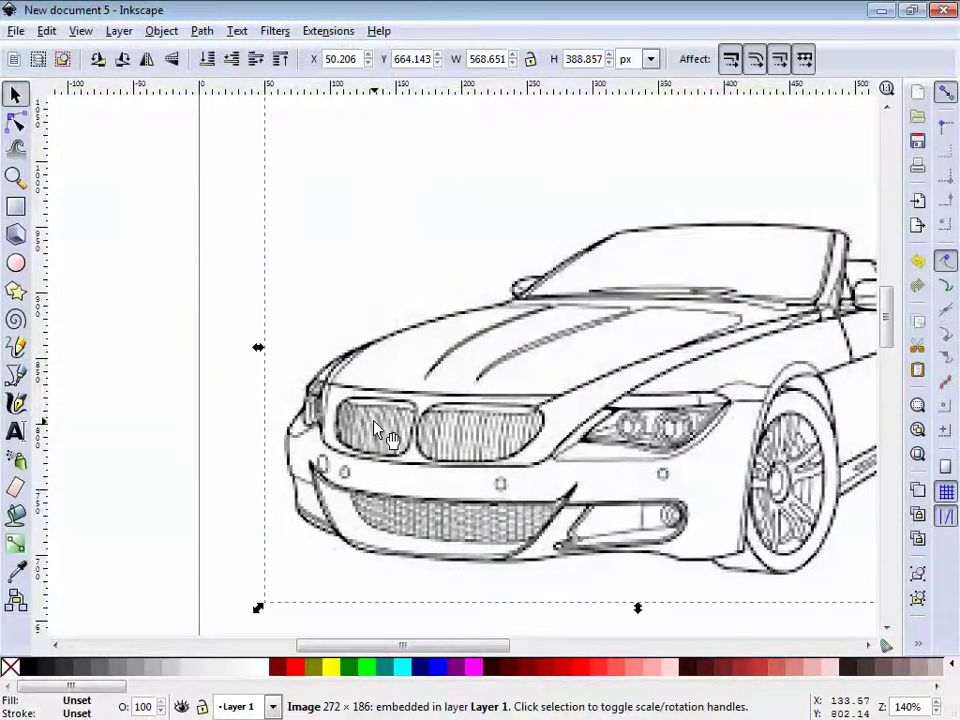
{"action": "key", "text": "Delete"}
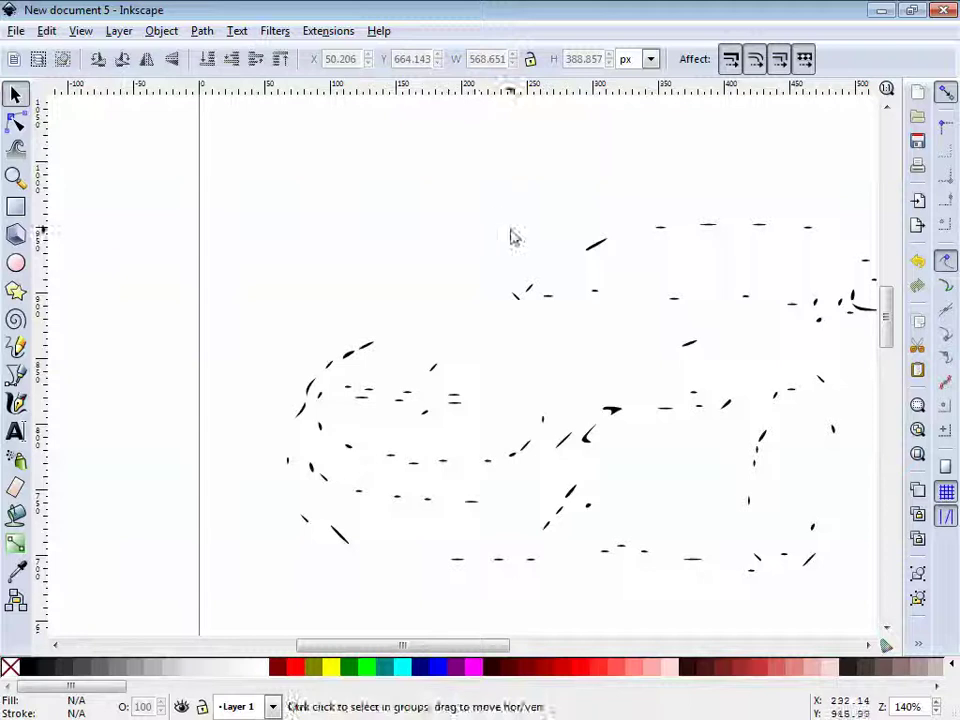
{"action": "key", "text": "ctrl+z"}
{"action": "left_click", "coordinate": [372, 342]}
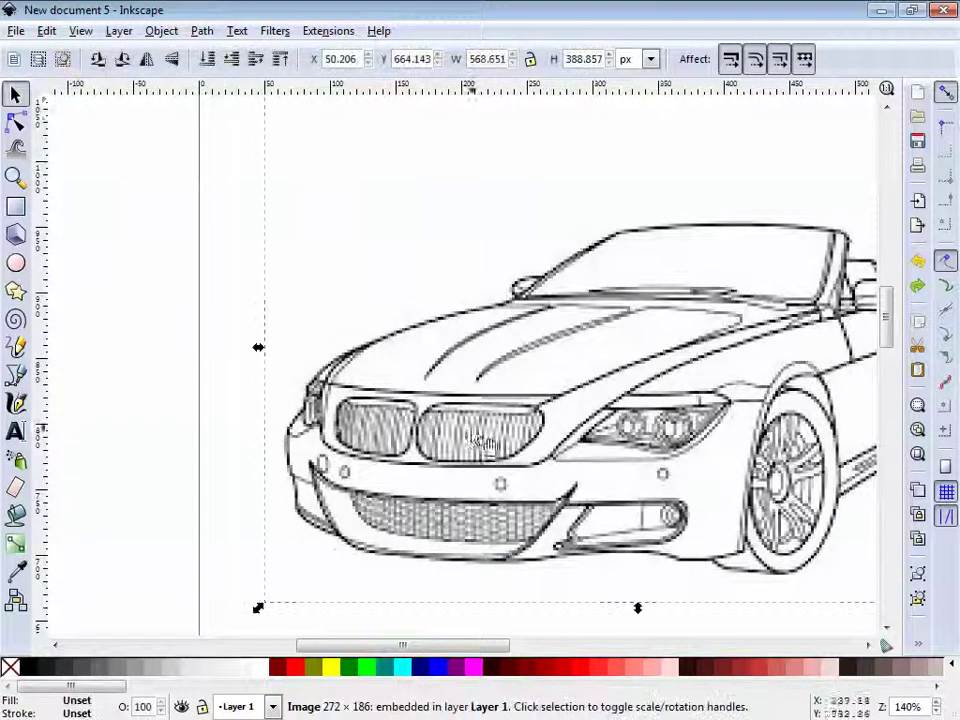
{"action": "left_click", "coordinate": [202, 31]}
Step: Trace the car picture again at a 0.800 brightness threshold
{"action": "left_click", "coordinate": [246, 110]}
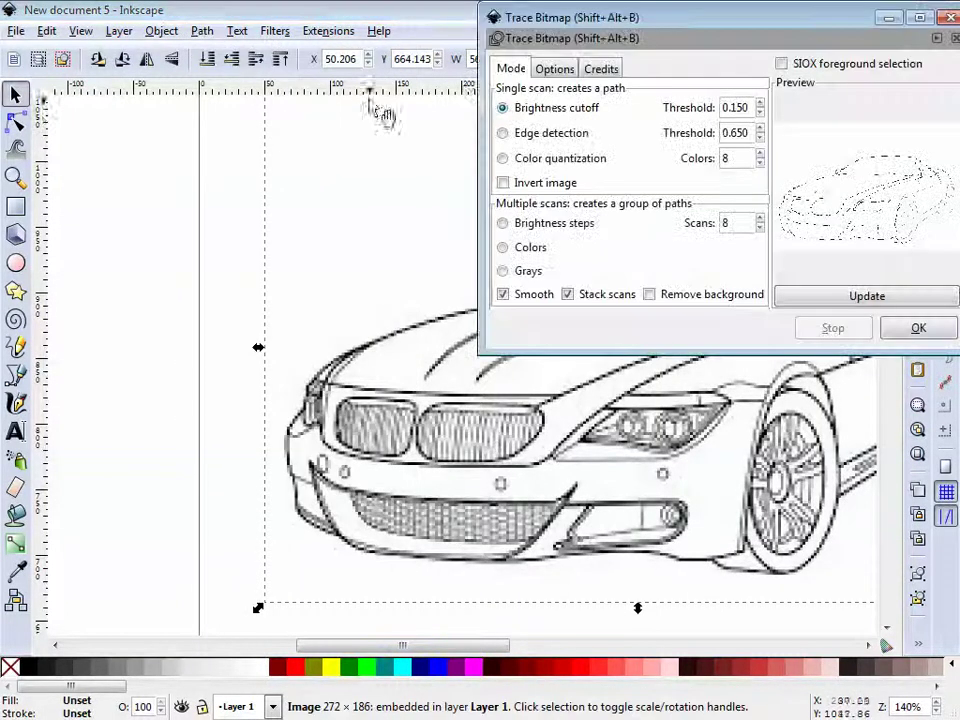
{"action": "left_click", "coordinate": [761, 104]}
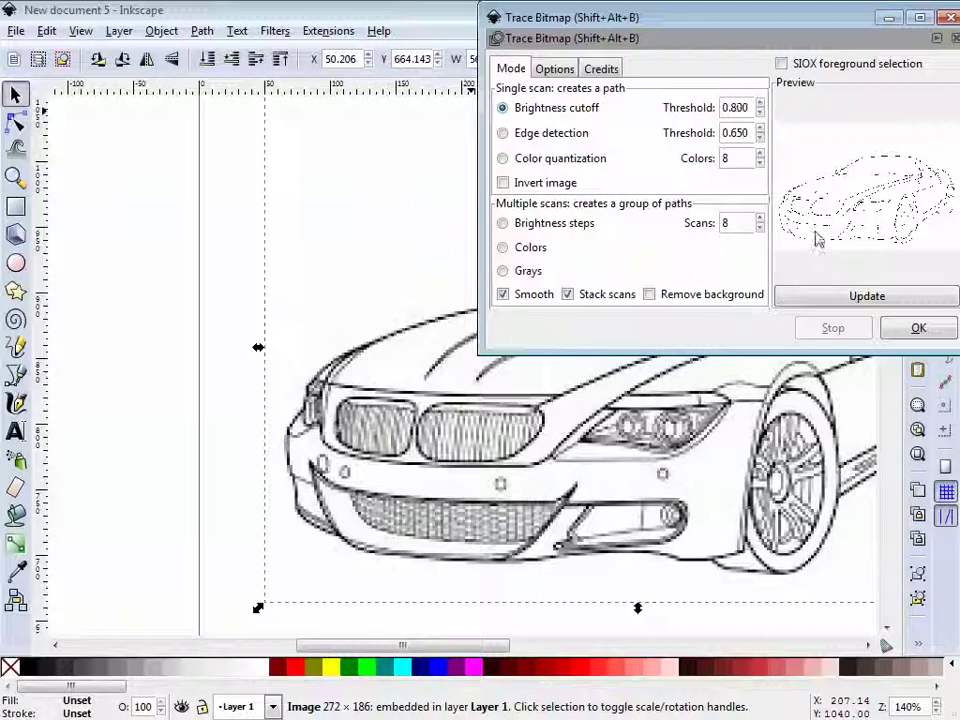
{"action": "left_click", "coordinate": [912, 336]}
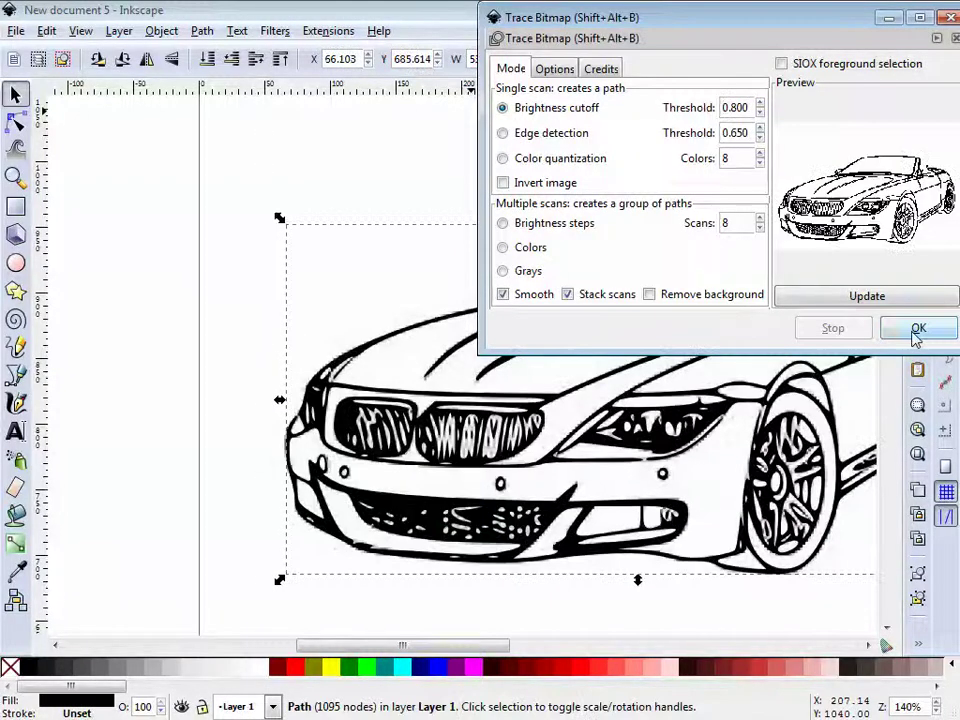
{"action": "left_click", "coordinate": [947, 18]}
Step: Move the traced car to the top of the page and delete the original picture
{"action": "left_click", "coordinate": [97, 404]}
{"action": "left_click", "coordinate": [290, 320]}
{"action": "left_click_drag", "start_coordinate": [290, 320], "coordinate": [447, 578]}
{"action": "left_click", "coordinate": [449, 566]}
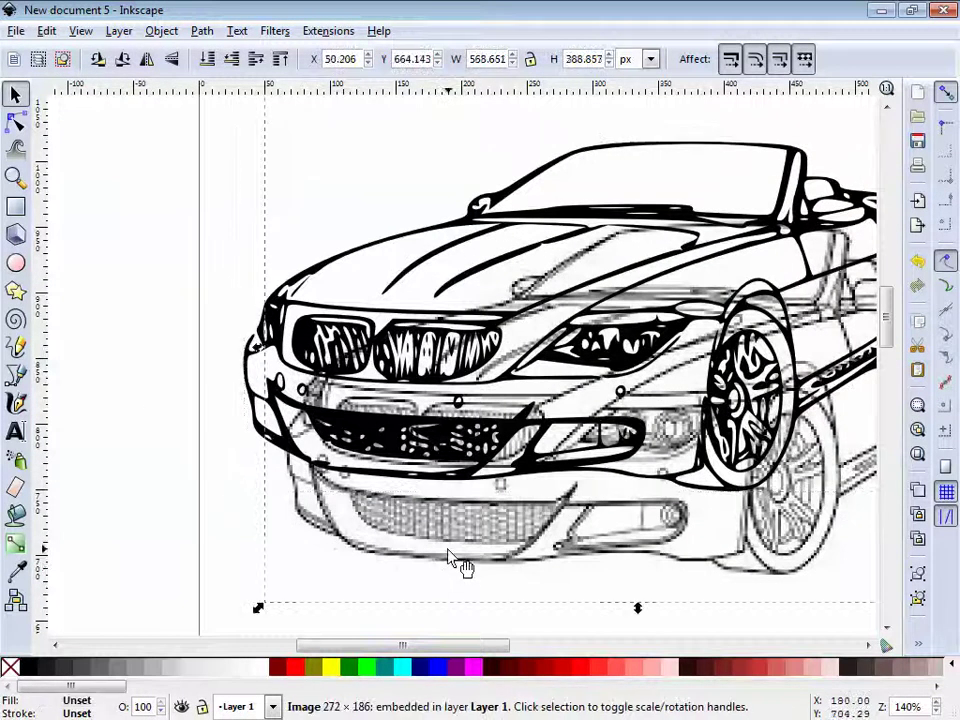
{"action": "key", "text": "Delete"}
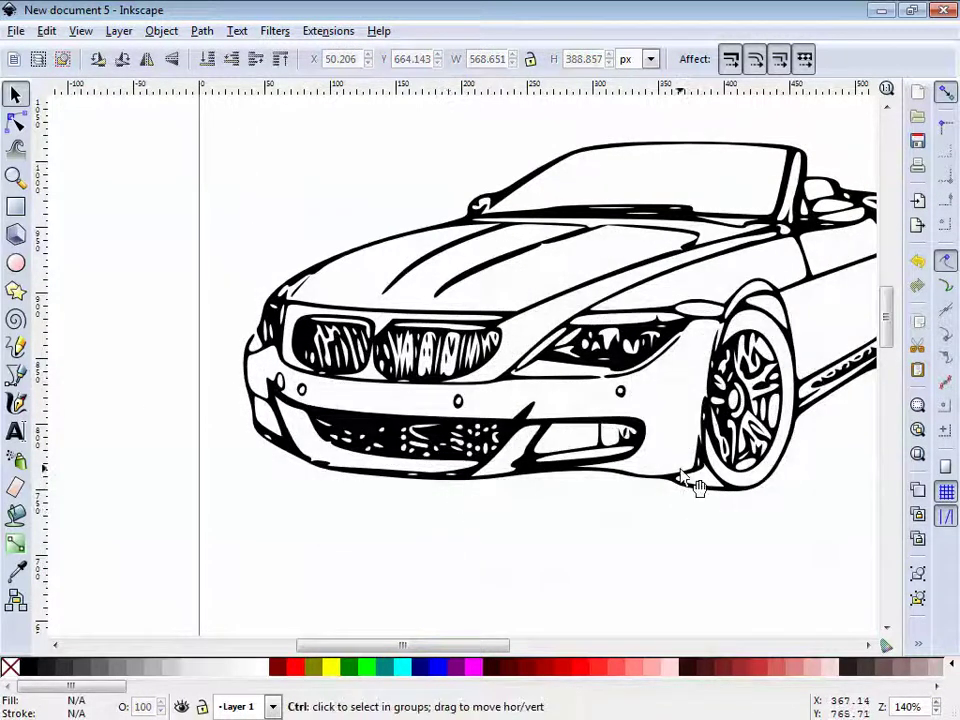
{"action": "scroll", "coordinate": [696, 482], "scroll_direction": "down", "scroll_amount": 2, "text": "ctrl"}
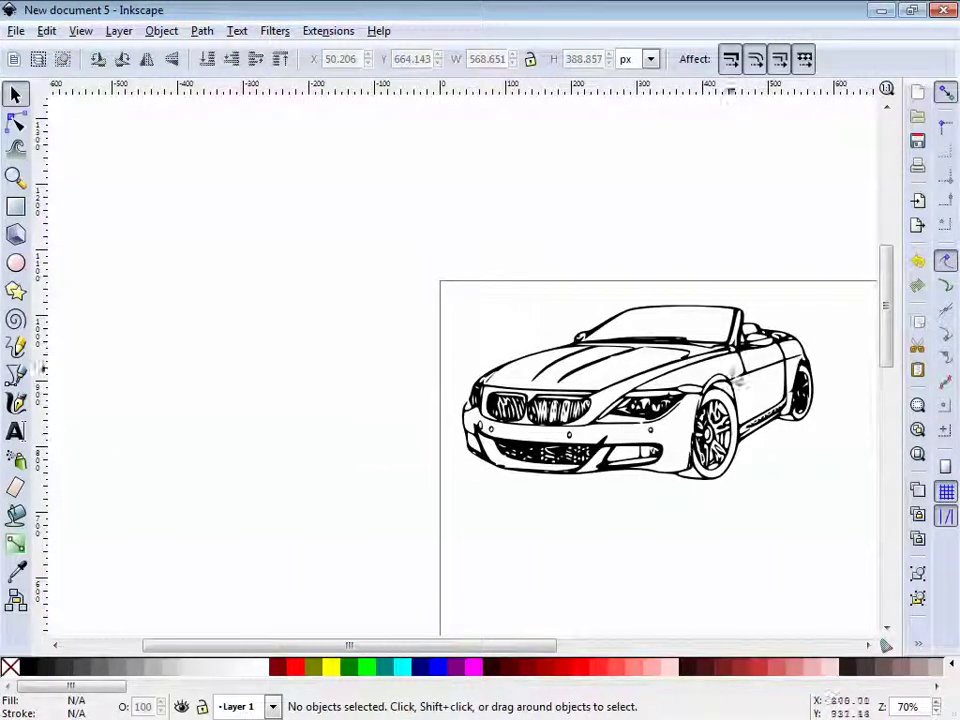
{"action": "scroll", "coordinate": [611, 360], "scroll_direction": "down", "scroll_amount": 5}
{"action": "scroll", "coordinate": [611, 360], "scroll_direction": "right", "scroll_amount": 2}
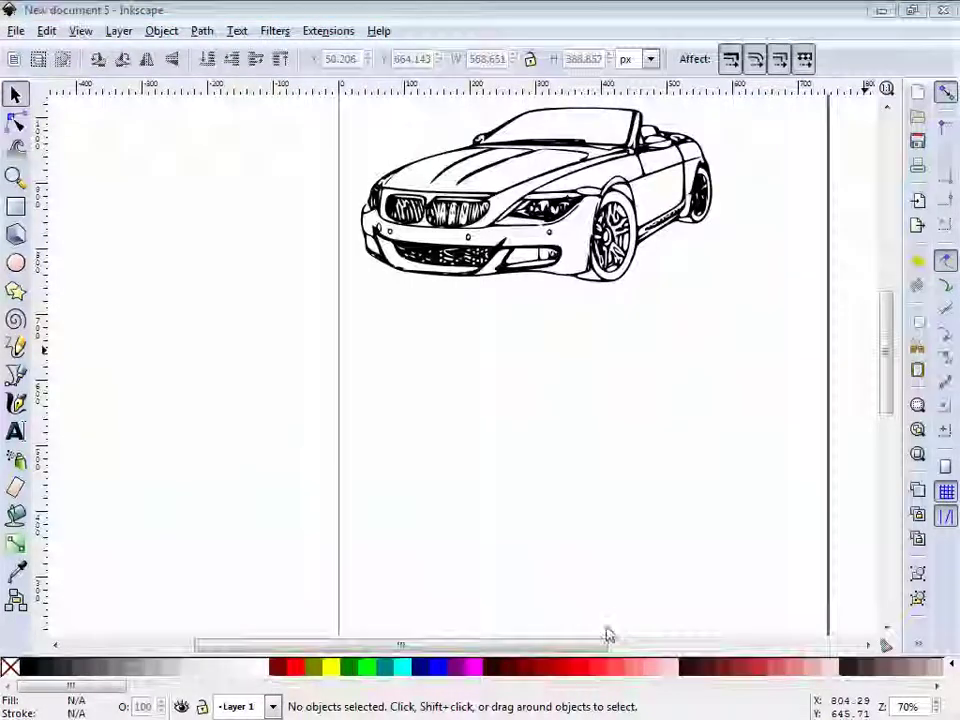
{"action": "key", "text": "alt+Tab"}
Step: Return to the car image results in Chrome and copy the orange 2018 Ford Mustang photo
{"action": "left_click", "coordinate": [15, 45]}
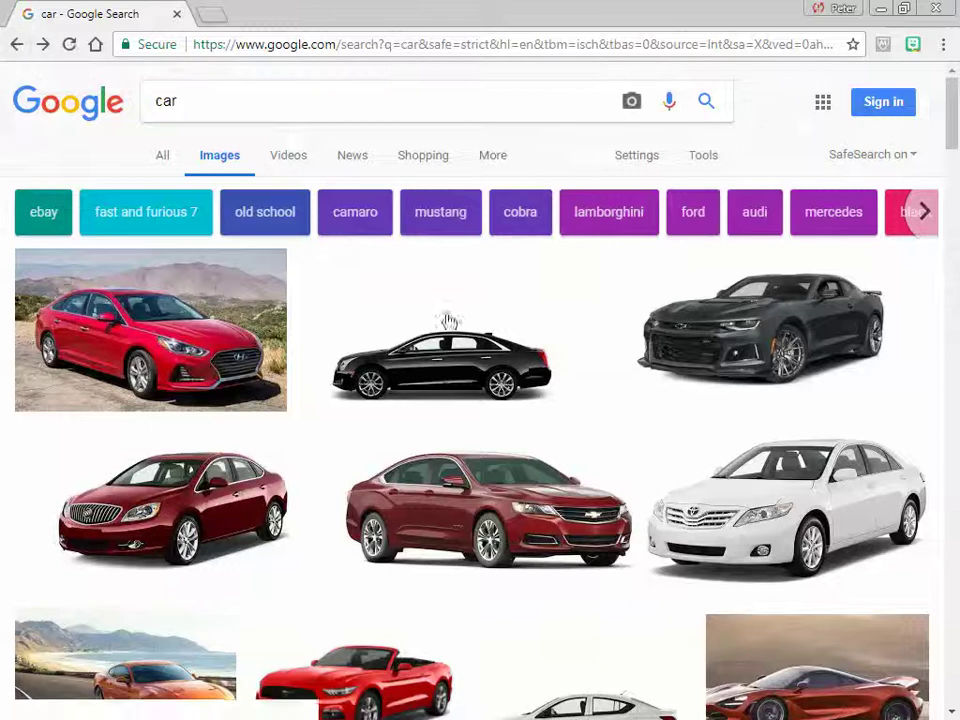
{"action": "scroll", "coordinate": [199, 316], "scroll_direction": "down", "scroll_amount": 2}
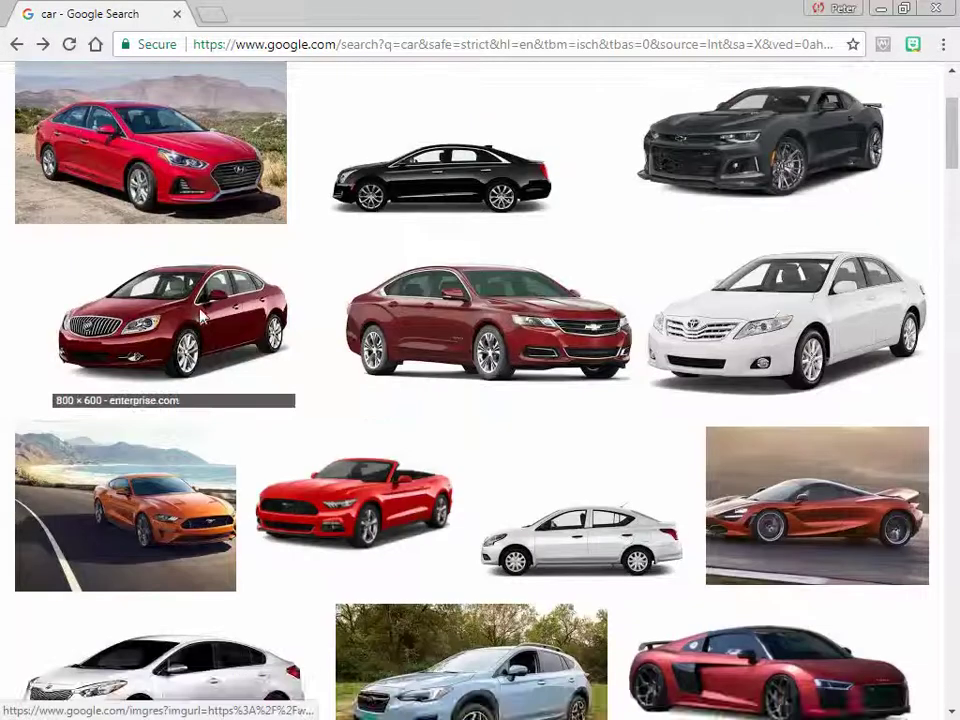
{"action": "left_click", "coordinate": [200, 316]}
{"action": "scroll", "coordinate": [311, 429], "scroll_direction": "down", "scroll_amount": 4}
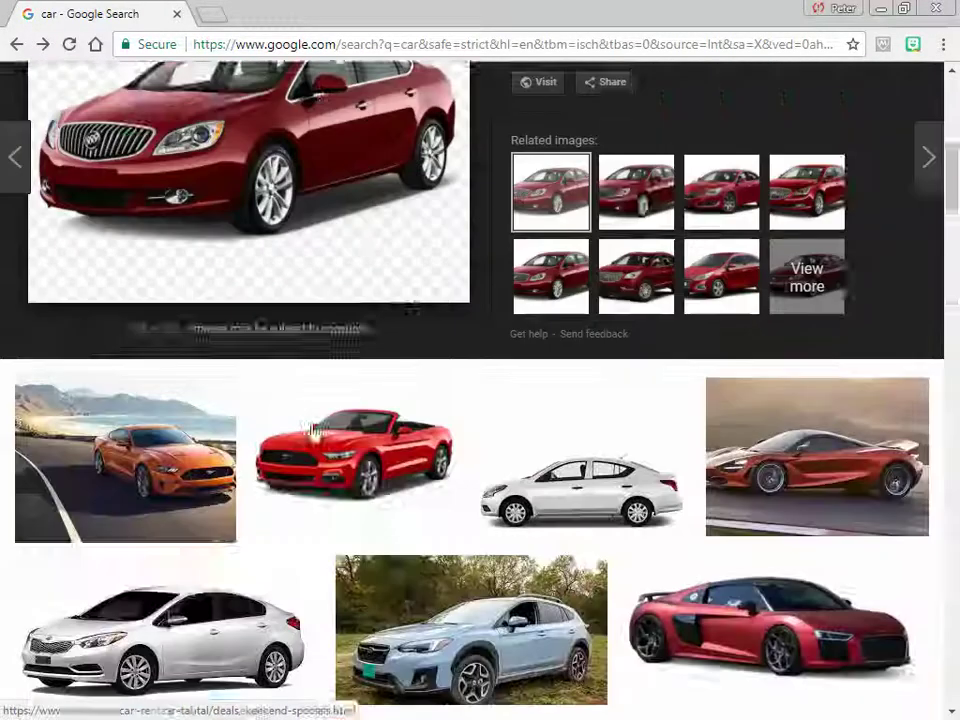
{"action": "left_click", "coordinate": [150, 390]}
{"action": "right_click", "coordinate": [281, 404]}
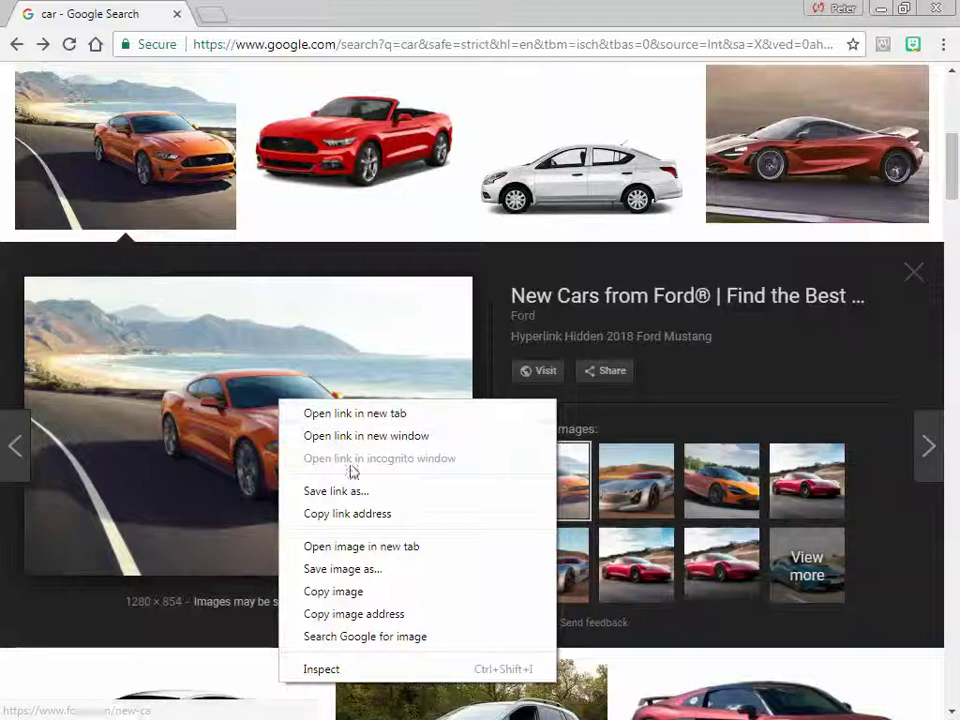
{"action": "left_click", "coordinate": [333, 591]}
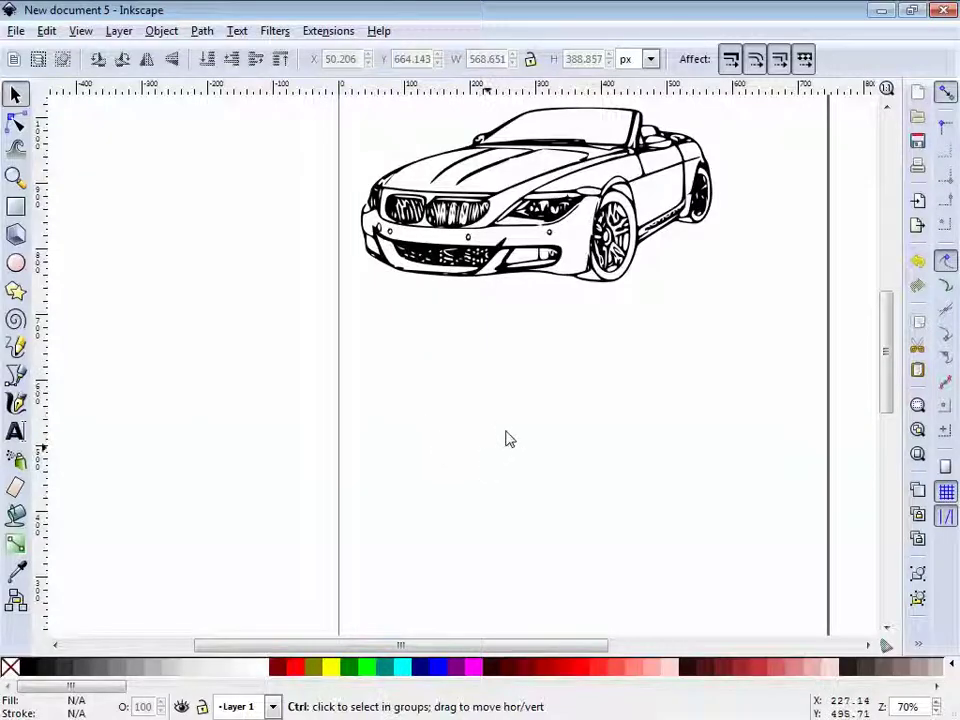
Step: Paste the Mustang photo, shrink it to about 80% and place it below the car drawing
{"action": "key", "text": "ctrl+v"}
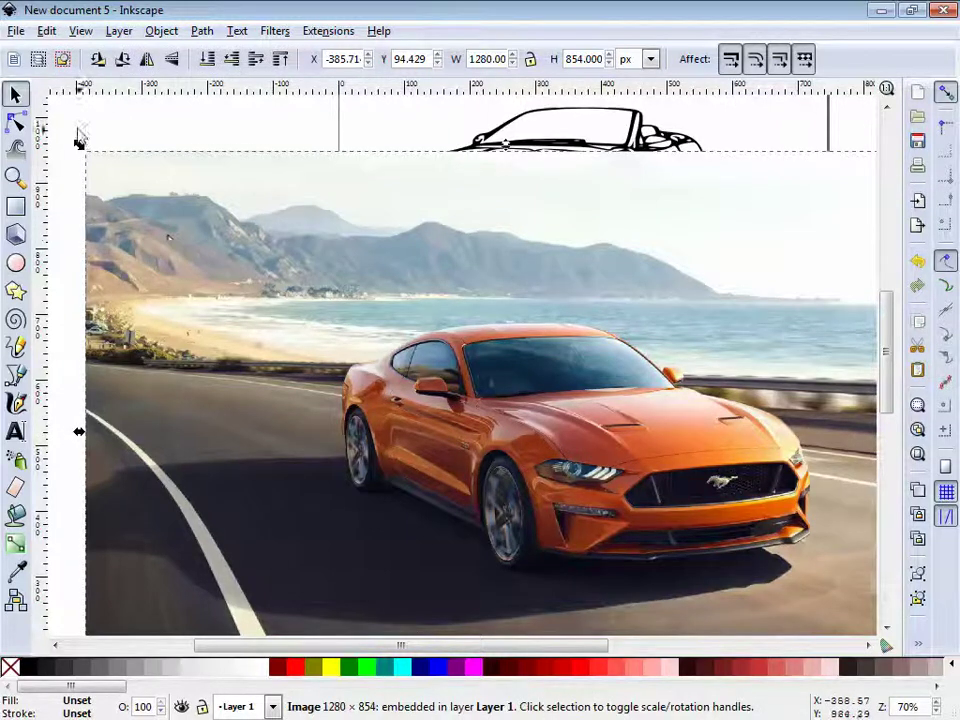
{"action": "mouse_move", "coordinate": [79, 145]}
{"action": "left_mouse_down"}
{"action": "mouse_move", "coordinate": [429, 369]}
{"action": "mouse_move", "coordinate": [454, 411]}
{"action": "left_mouse_up"}
{"action": "mouse_move", "coordinate": [652, 483]}
{"action": "left_mouse_down"}
{"action": "mouse_move", "coordinate": [522, 403]}
{"action": "mouse_move", "coordinate": [530, 376]}
{"action": "left_mouse_up"}
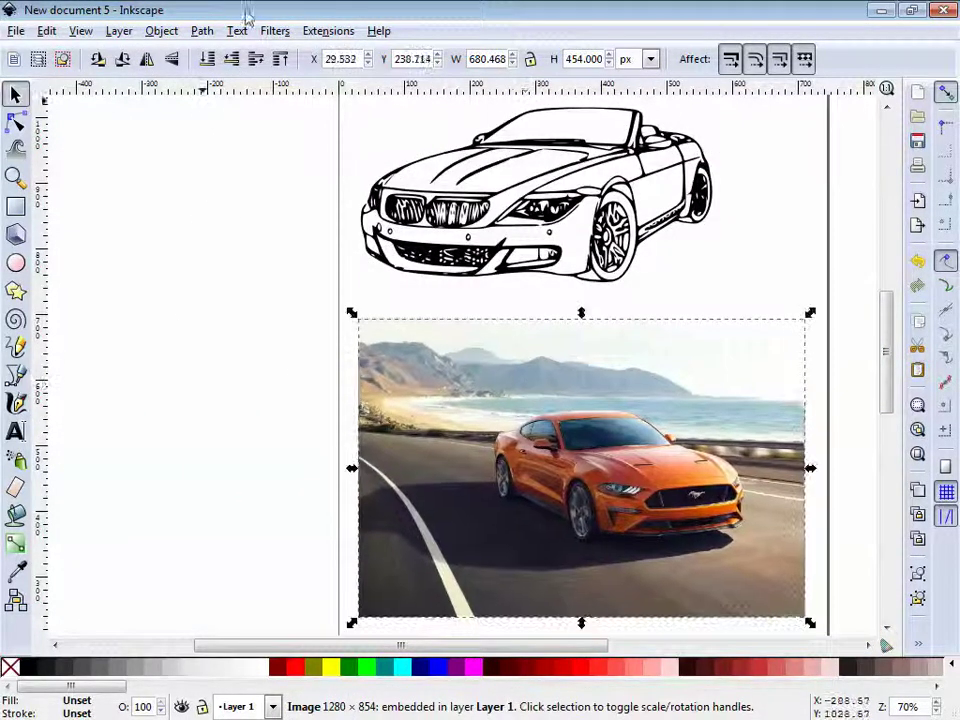
Step: Try a Brightness cutoff trace of the photo, undo it, and switch tracing to Color quantization
{"action": "left_click", "coordinate": [161, 31]}
{"action": "left_click", "coordinate": [236, 100]}
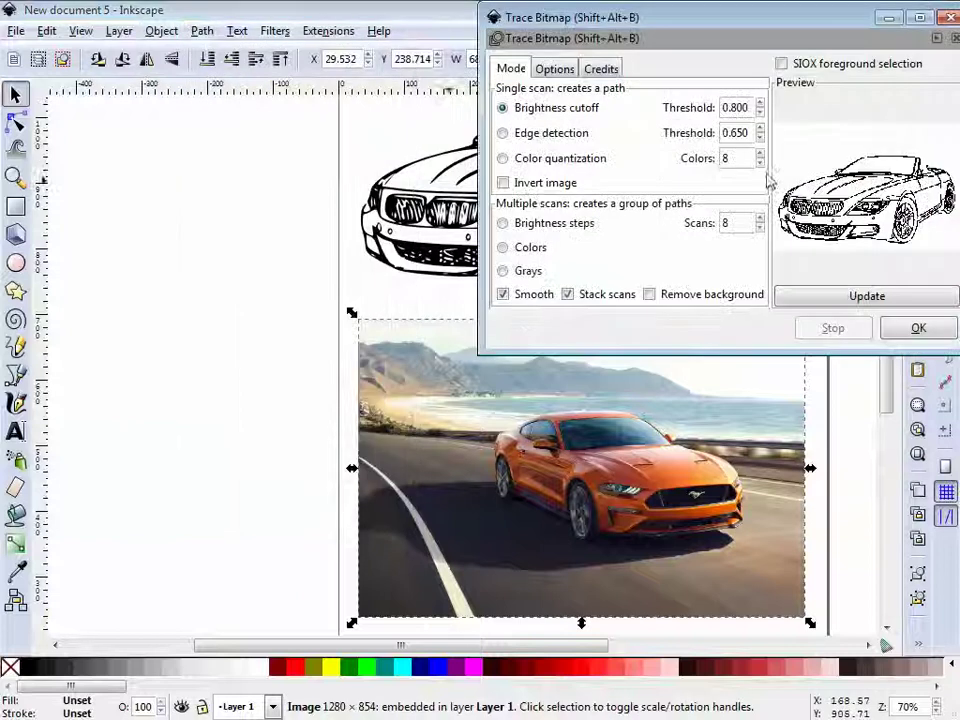
{"action": "left_click", "coordinate": [867, 296]}
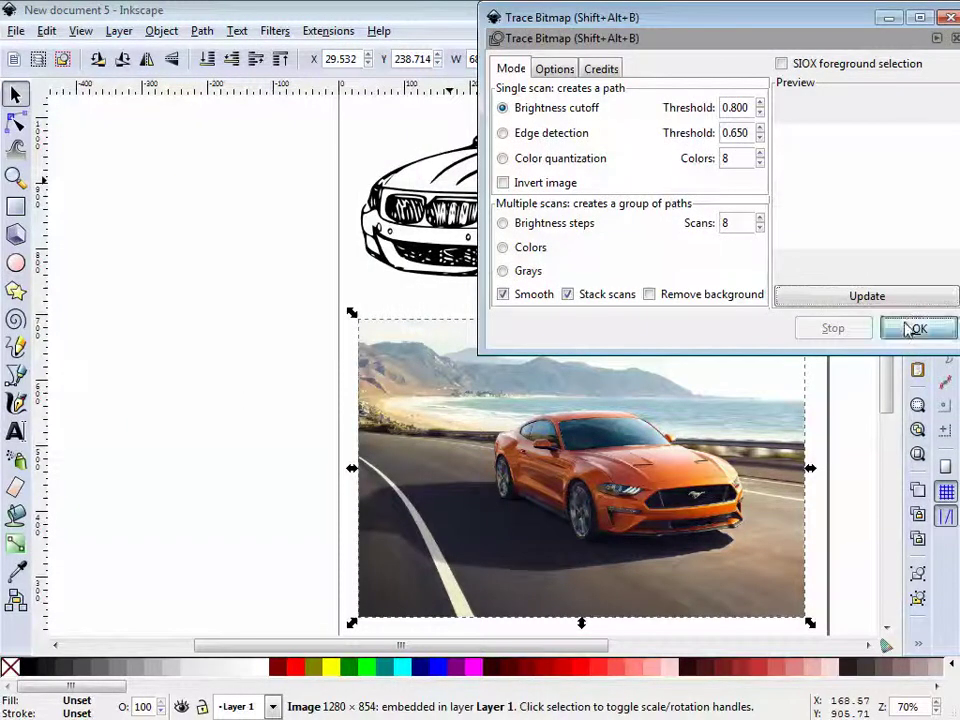
{"action": "left_click", "coordinate": [917, 328]}
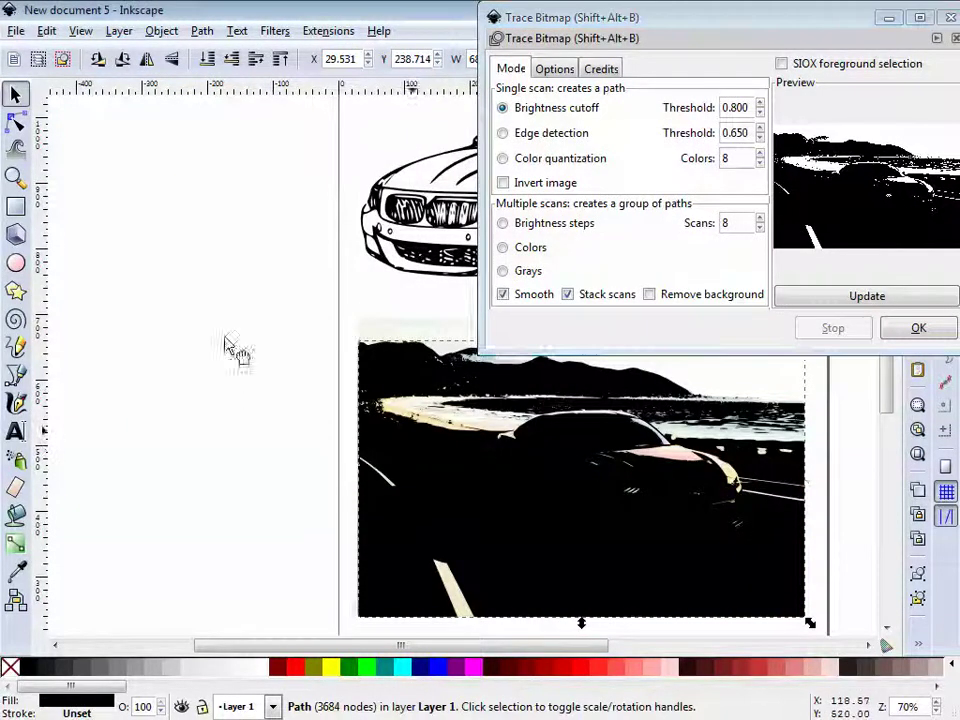
{"action": "left_click_drag", "start_coordinate": [420, 445], "coordinate": [156, 308]}
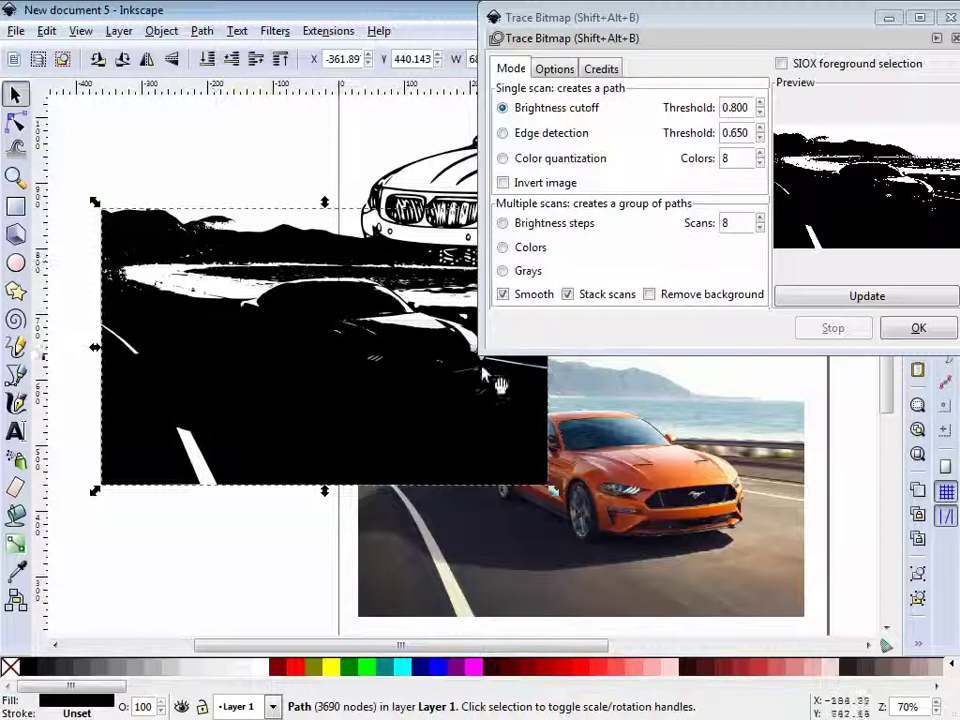
{"action": "key", "text": "ctrl"}
{"action": "key", "text": "ctrl+z"}
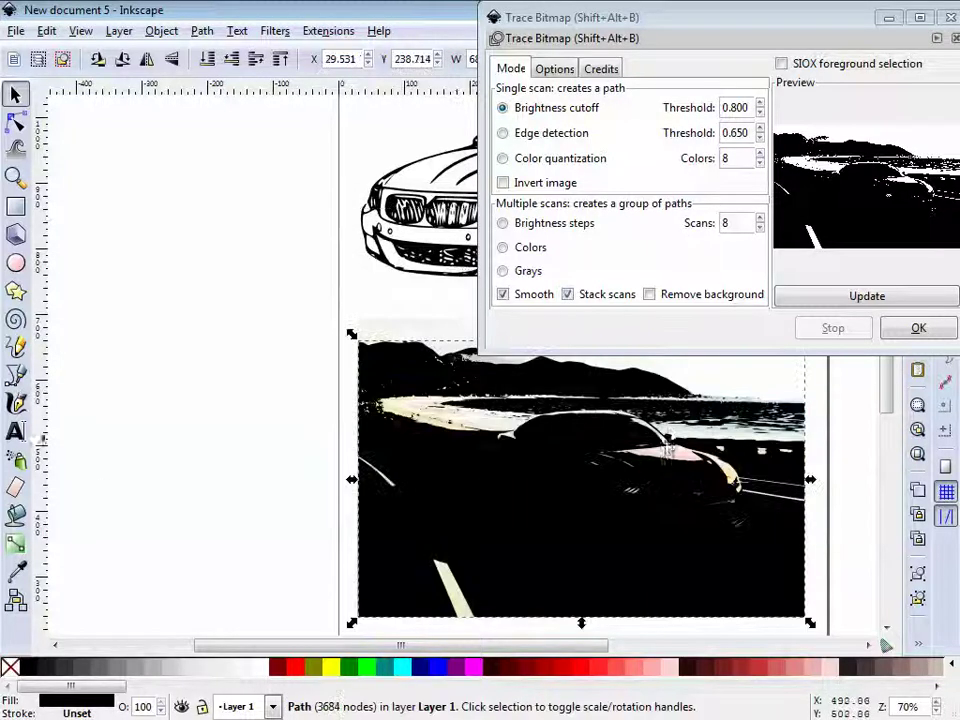
{"action": "key", "text": "ctrl+z"}
{"action": "left_click", "coordinate": [537, 161]}
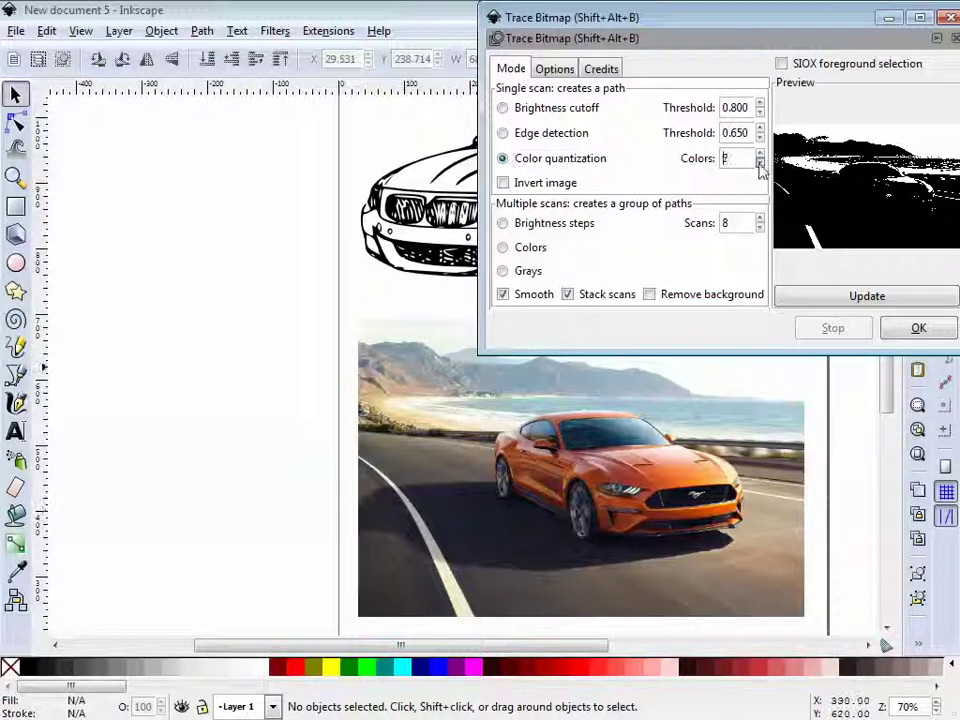
Step: Trace the Mustang photo with 5 colours, compare the result beside it, then delete it
{"action": "left_click", "coordinate": [912, 327]}
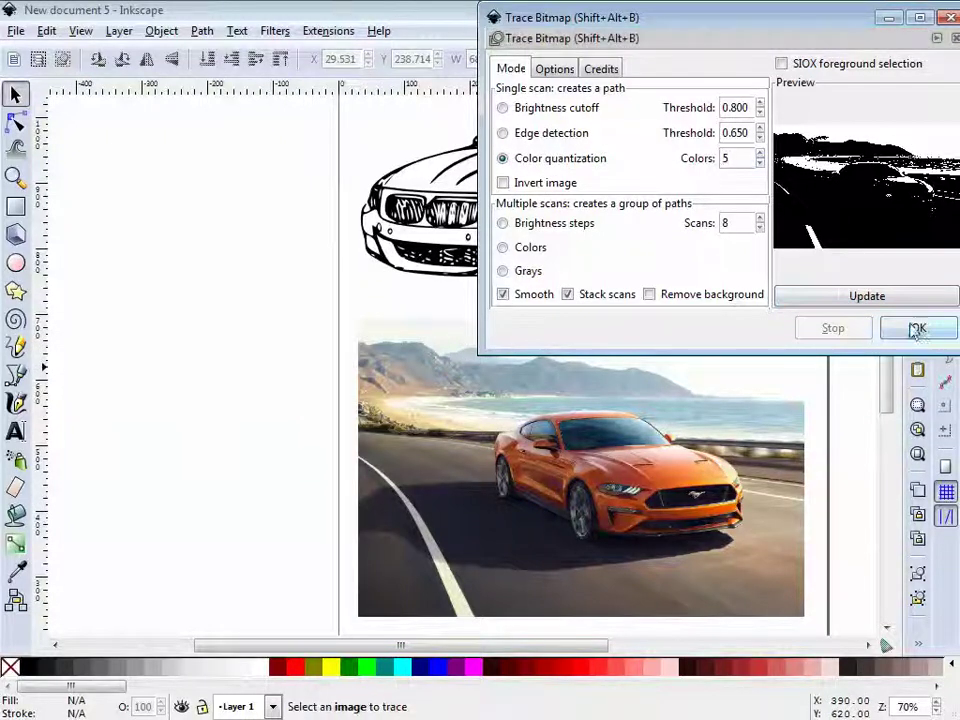
{"action": "key", "text": "Tab"}
{"action": "left_click", "coordinate": [882, 328]}
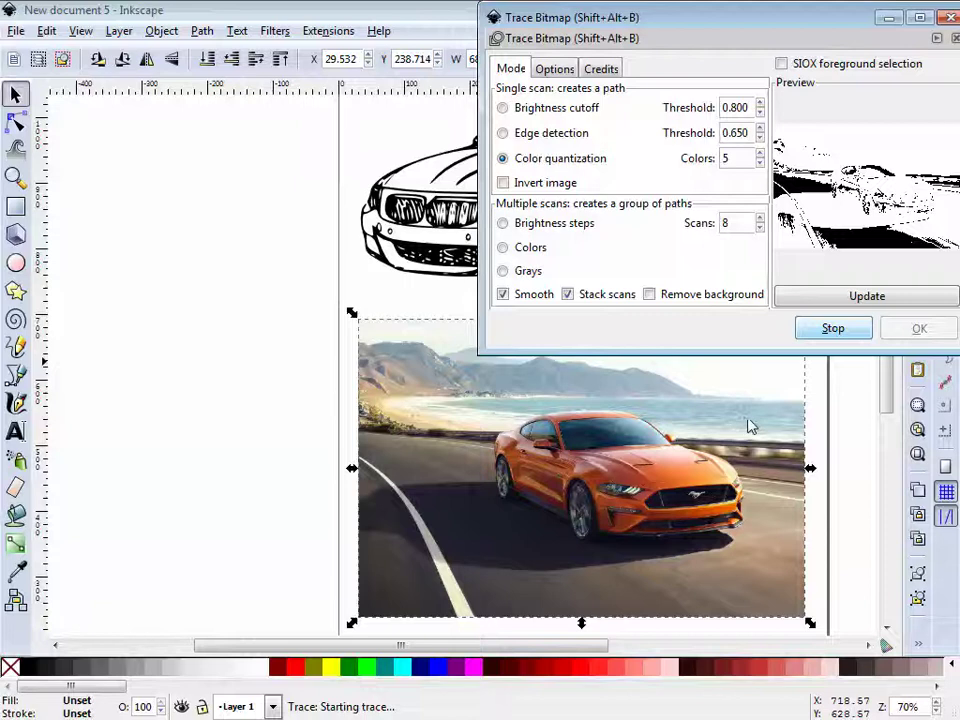
{"action": "left_click_drag", "start_coordinate": [632, 493], "coordinate": [302, 355]}
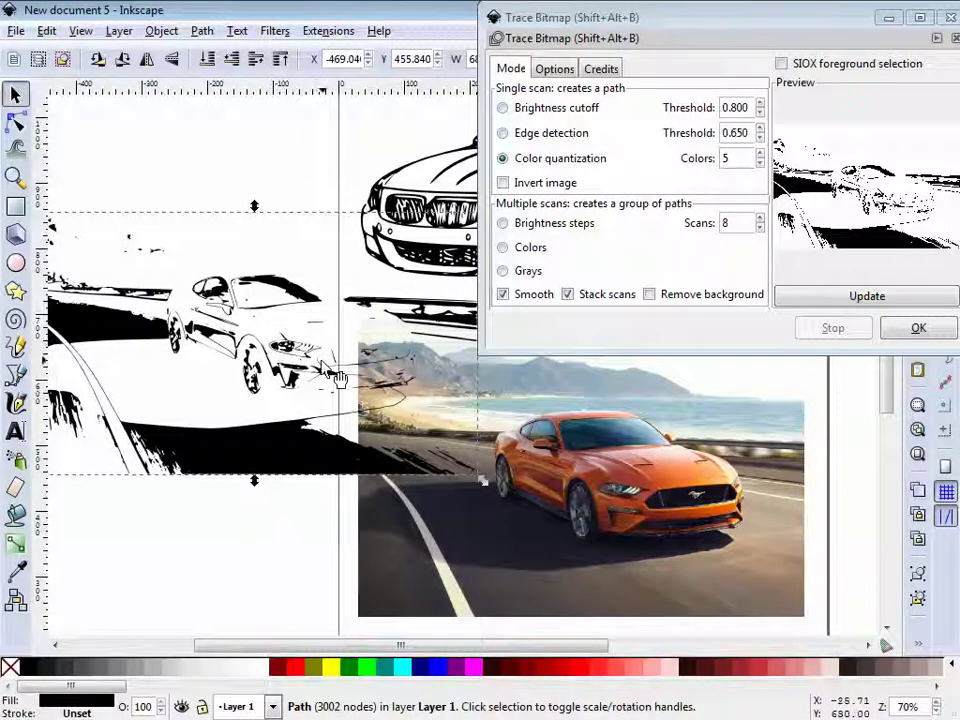
{"action": "left_click_drag", "start_coordinate": [340, 378], "coordinate": [378, 384]}
{"action": "key", "text": "Delete"}
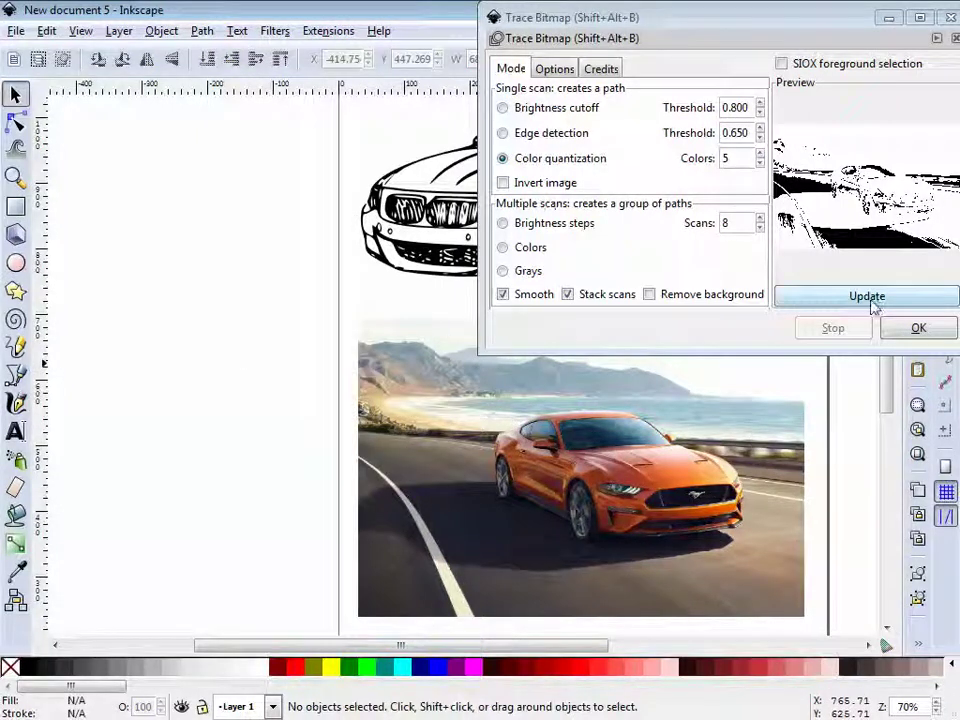
Step: Set Colors to 7, update the preview and trace the Mustang photo again
{"action": "double_click", "coordinate": [760, 154]}
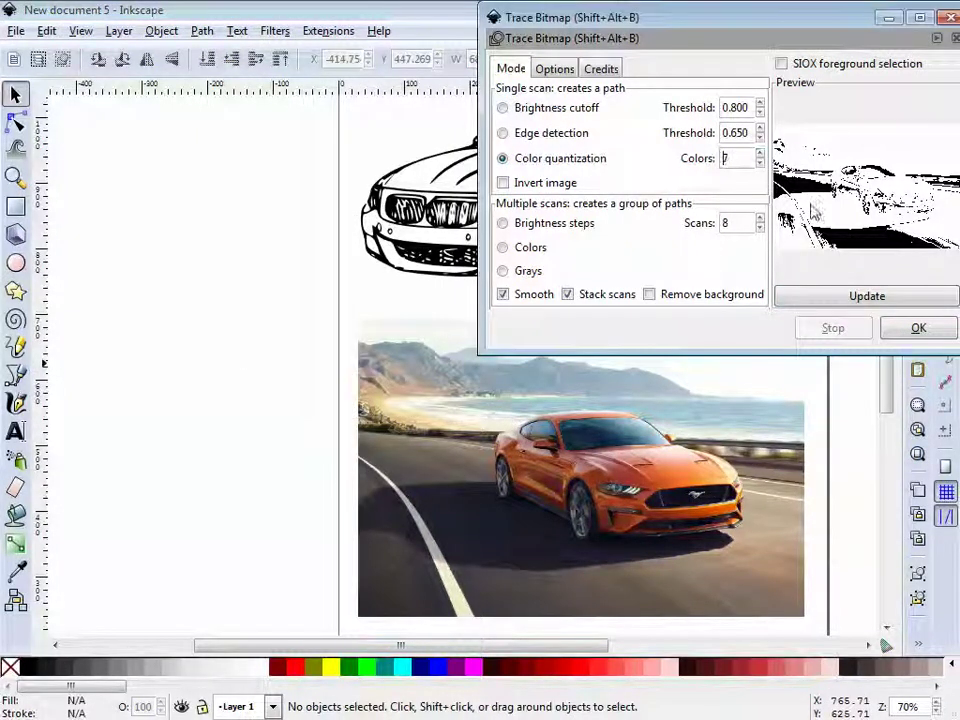
{"action": "left_click", "coordinate": [866, 305]}
{"action": "left_click", "coordinate": [714, 401]}
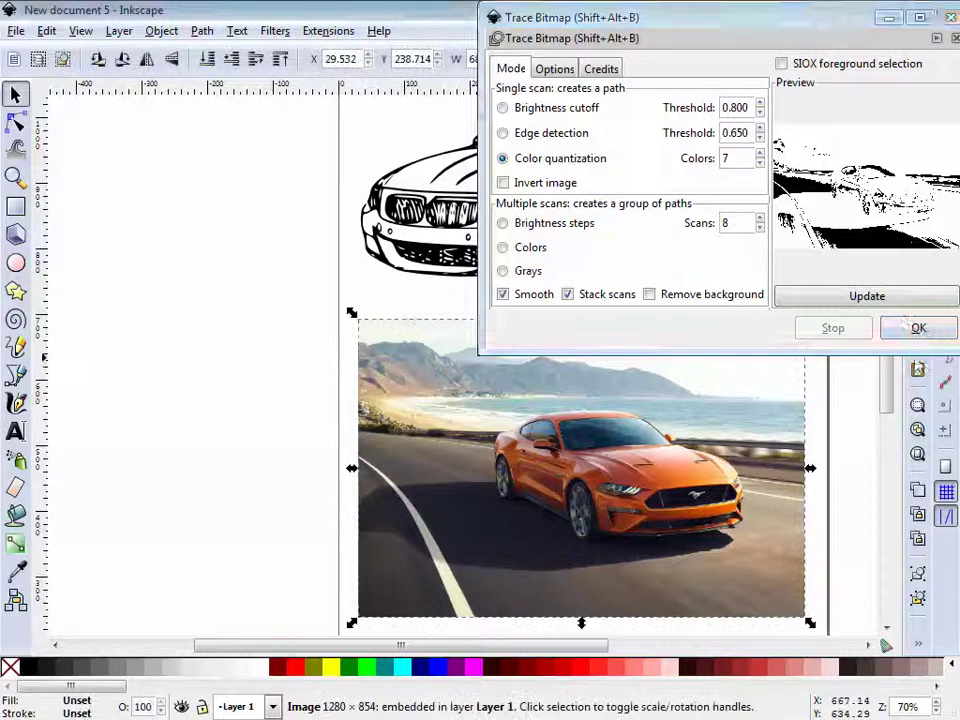
{"action": "left_click", "coordinate": [925, 335]}
Step: Delete the original colour photo and move the 7-colour trace below the car line drawing
{"action": "mouse_move", "coordinate": [461, 459]}
{"action": "left_mouse_down"}
{"action": "mouse_move", "coordinate": [300, 369]}
{"action": "mouse_move", "coordinate": [165, 348]}
{"action": "left_mouse_up"}
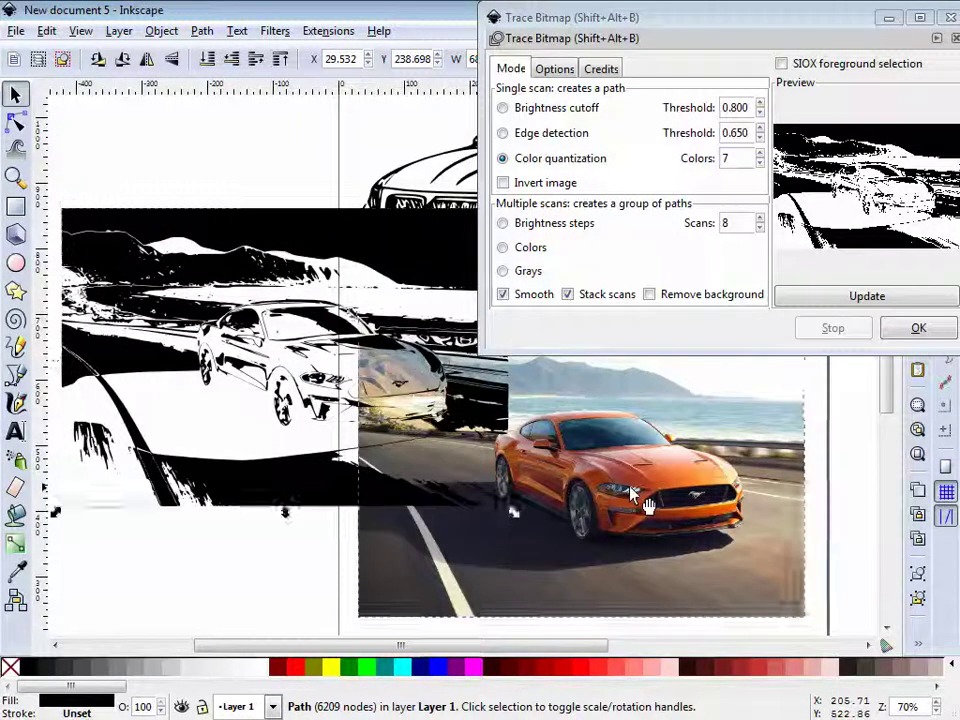
{"action": "left_click", "coordinate": [632, 497]}
{"action": "key", "text": "Delete"}
{"action": "left_click_drag", "start_coordinate": [490, 460], "coordinate": [779, 572]}
Step: Close the Trace Bitmap dialog and deselect everything to view the black-and-white result
{"action": "left_click", "coordinate": [950, 17]}
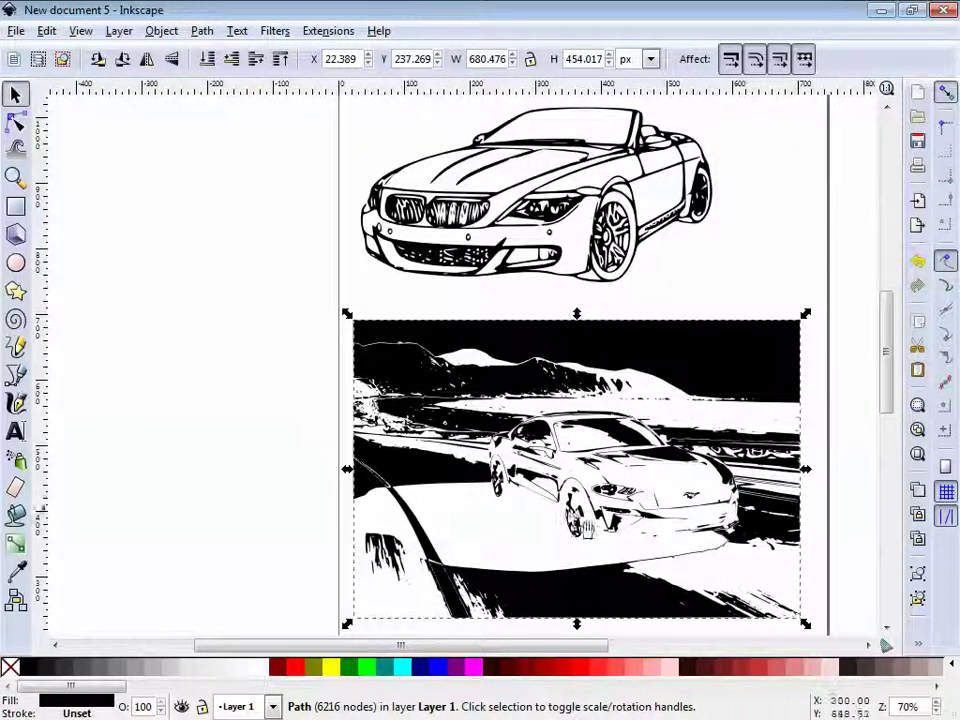
{"action": "left_click", "coordinate": [335, 372]}
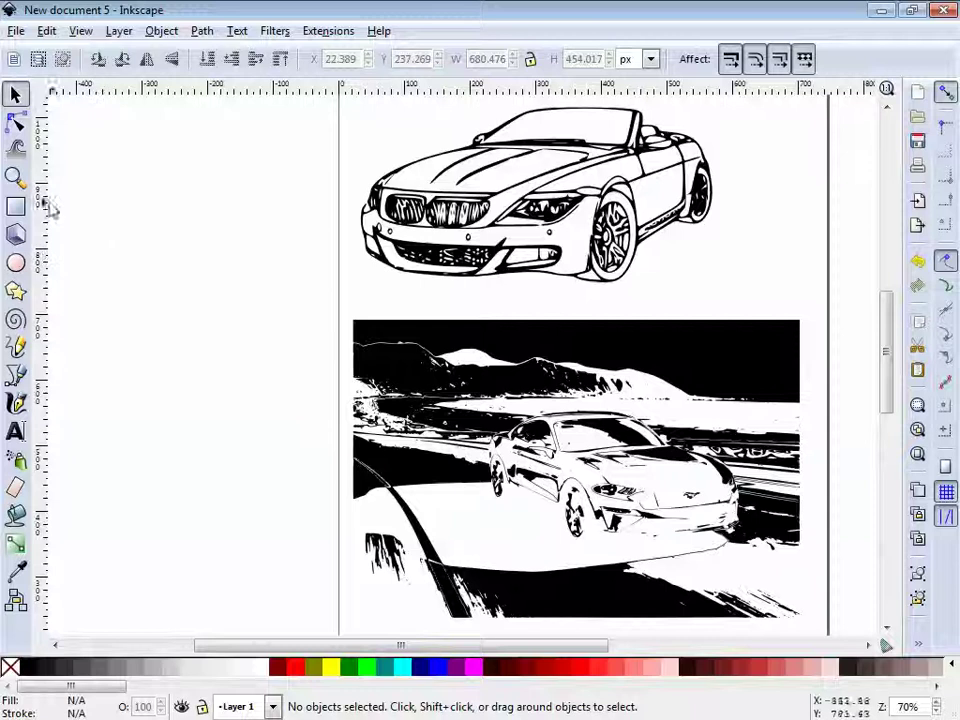
{"action": "scroll", "coordinate": [470, 228], "scroll_direction": "up", "scroll_amount": 2}
{"action": "scroll", "coordinate": [613, 310], "scroll_direction": "down", "scroll_amount": 4}
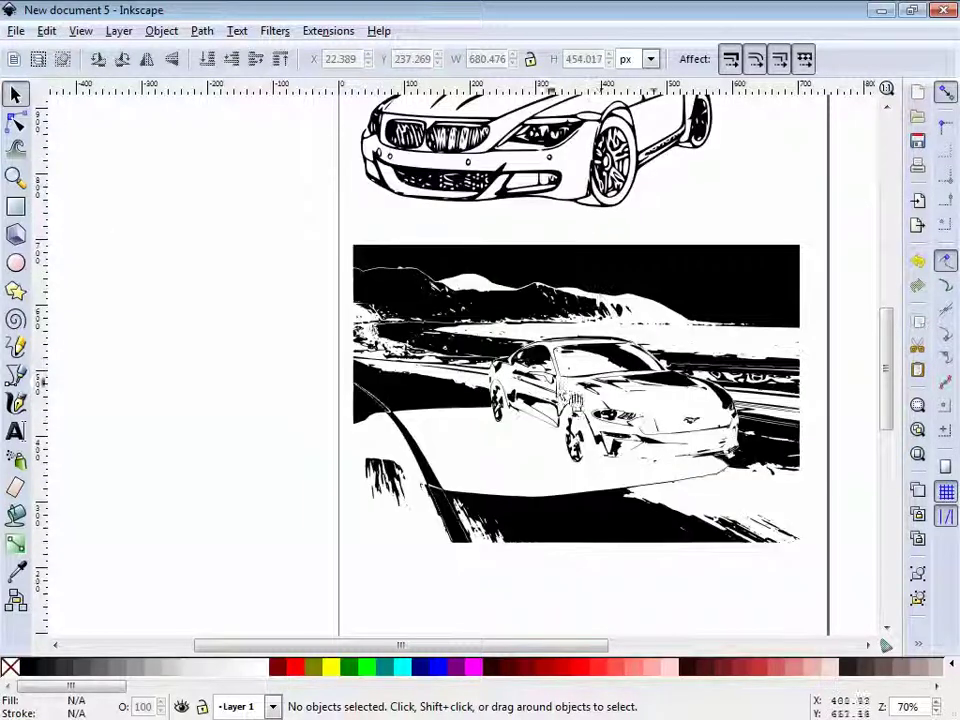